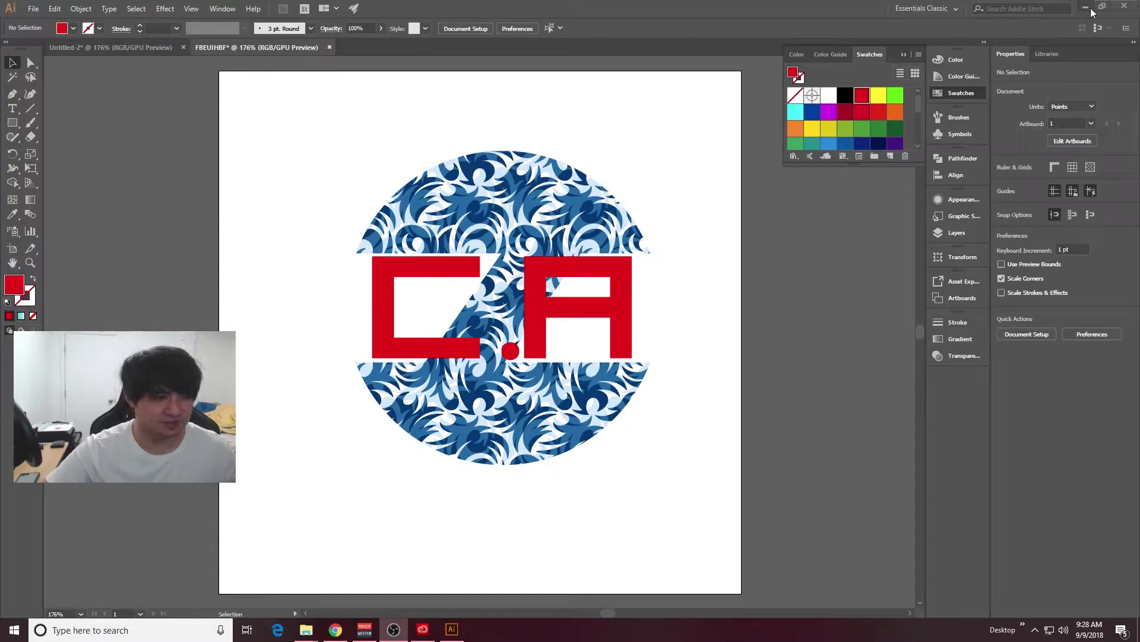
Create a new 500 x 500 pt document named fejhwbf
click(33, 8)
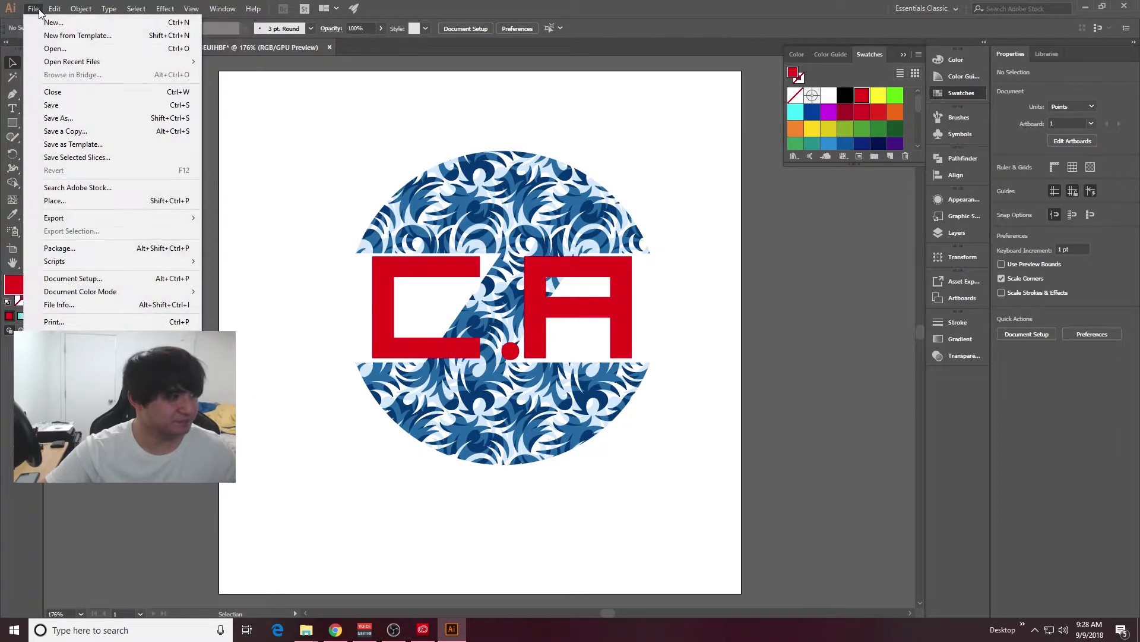
click(54, 22)
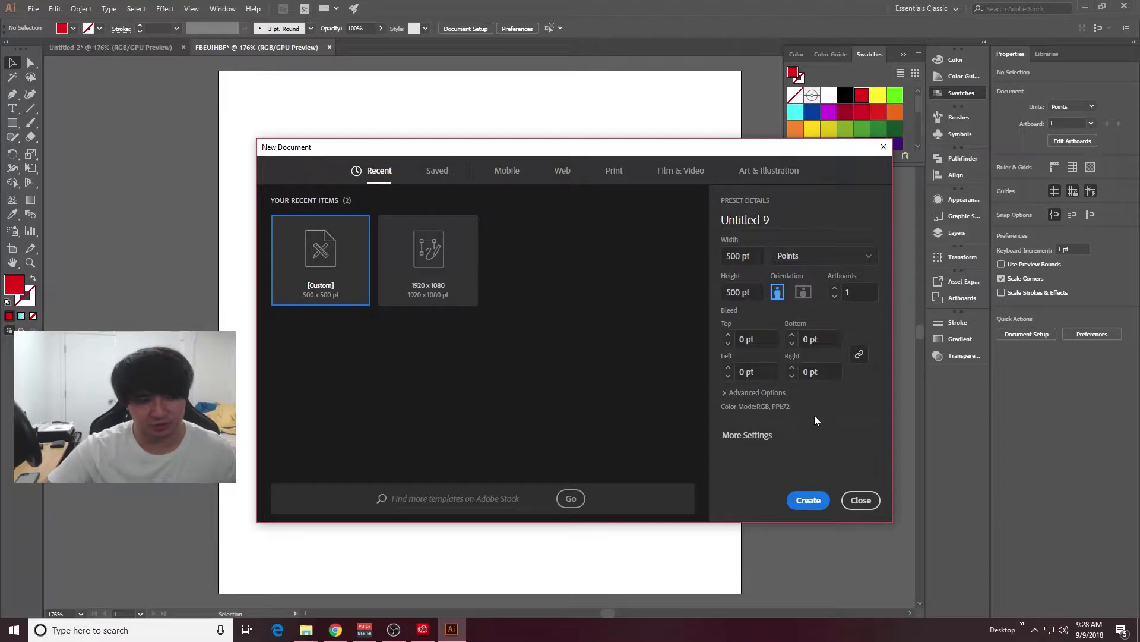
click(780, 212)
text(fejhwbf)
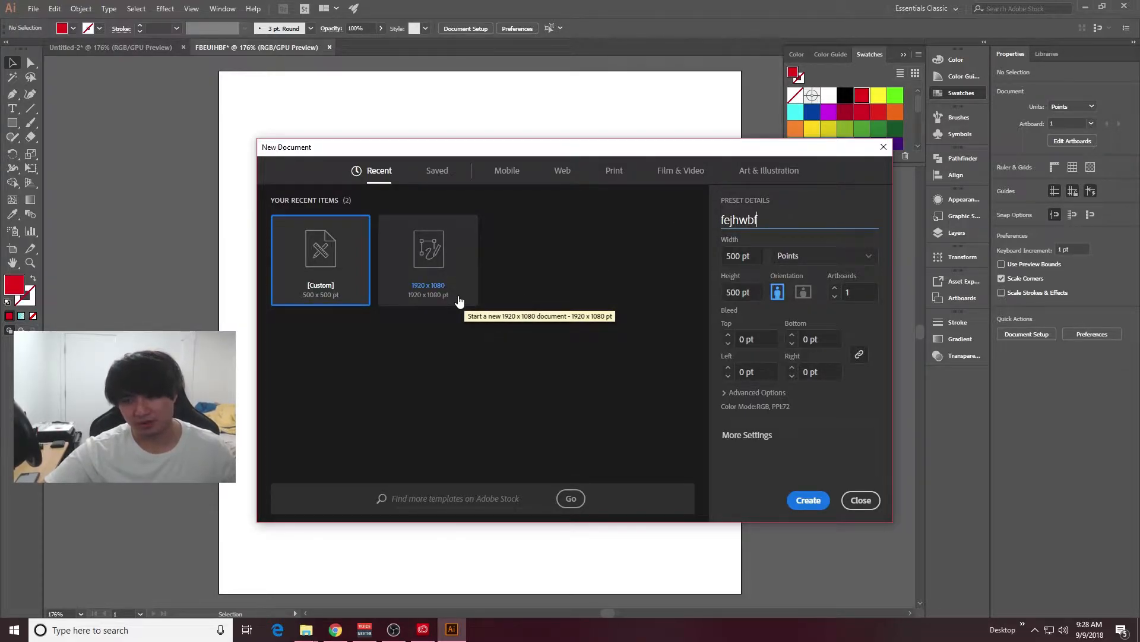
click(807, 501)
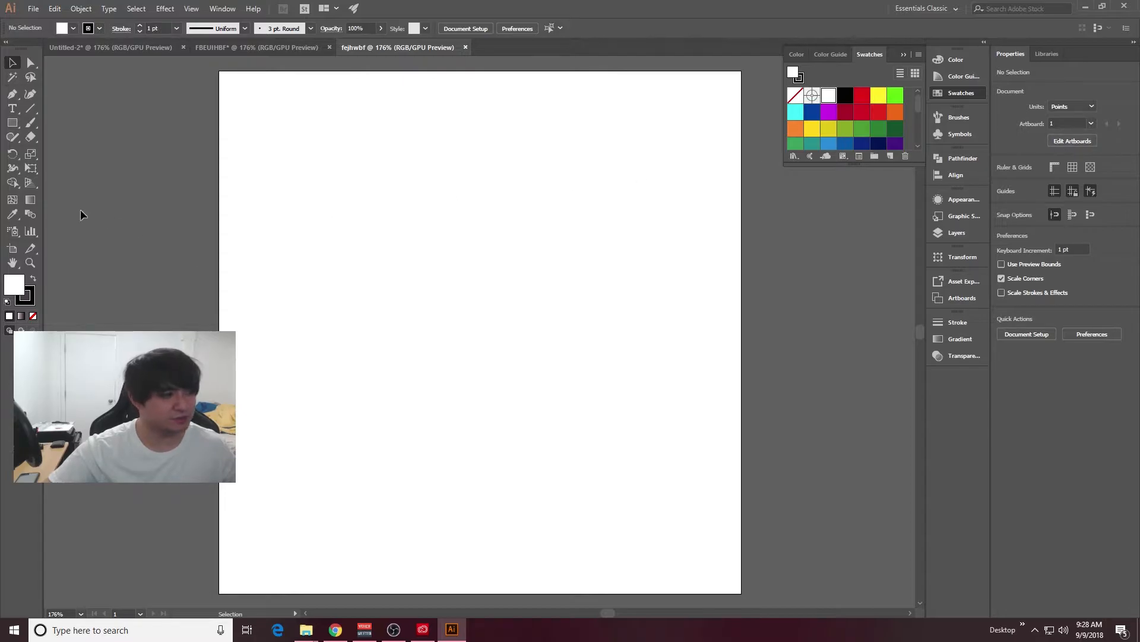
Switch the workspace to Essentials and back to Essentials Classic
click(222, 8)
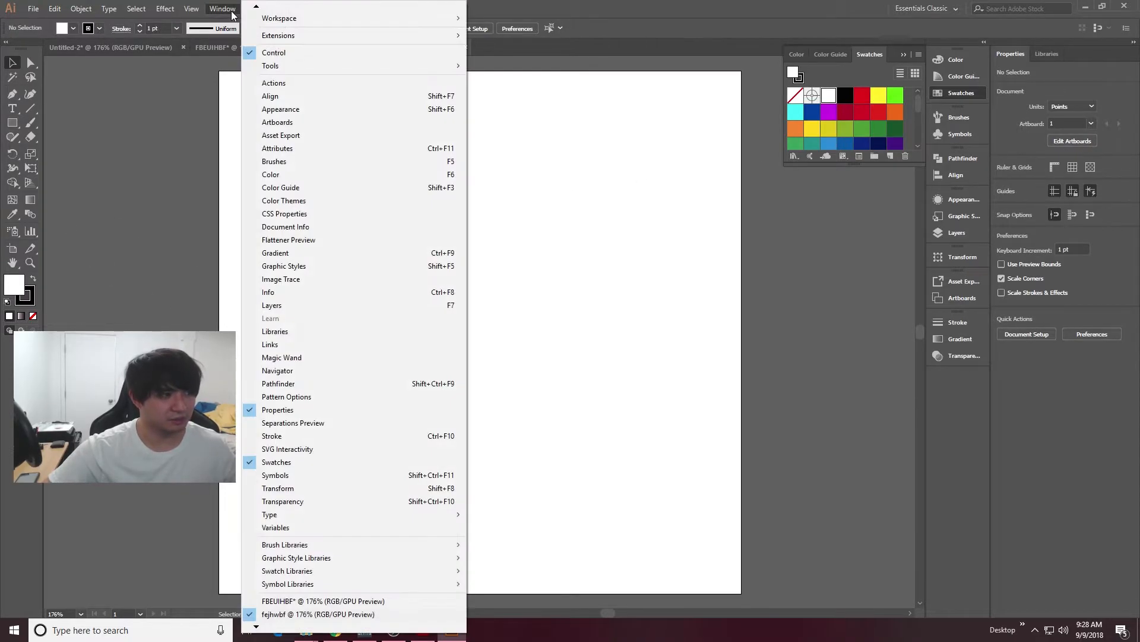
mouse_move(291, 21)
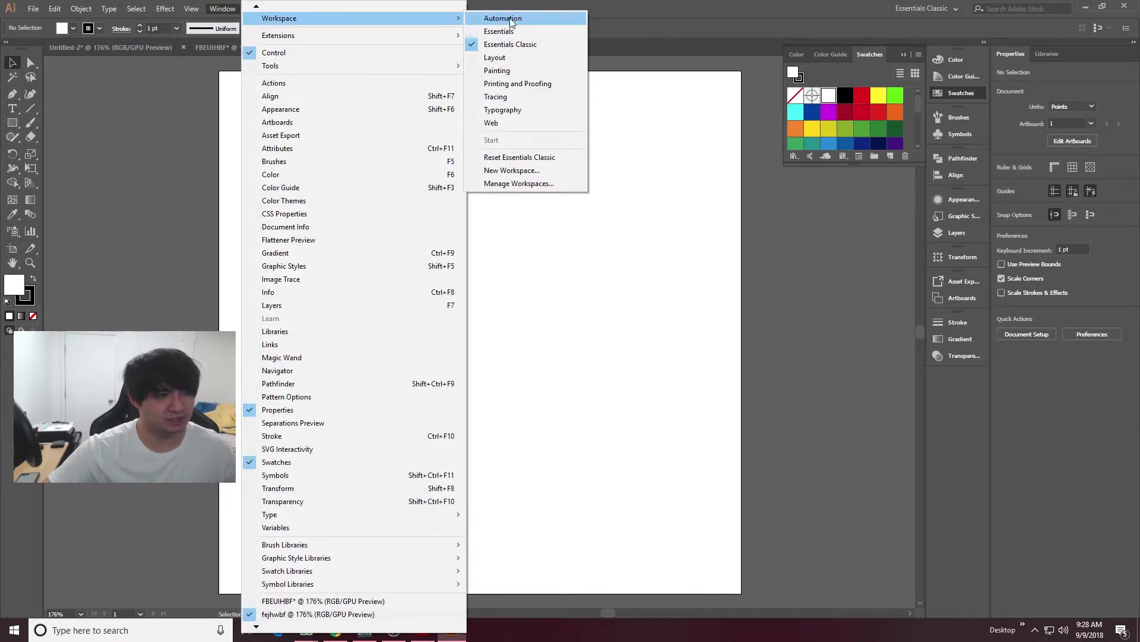
click(537, 34)
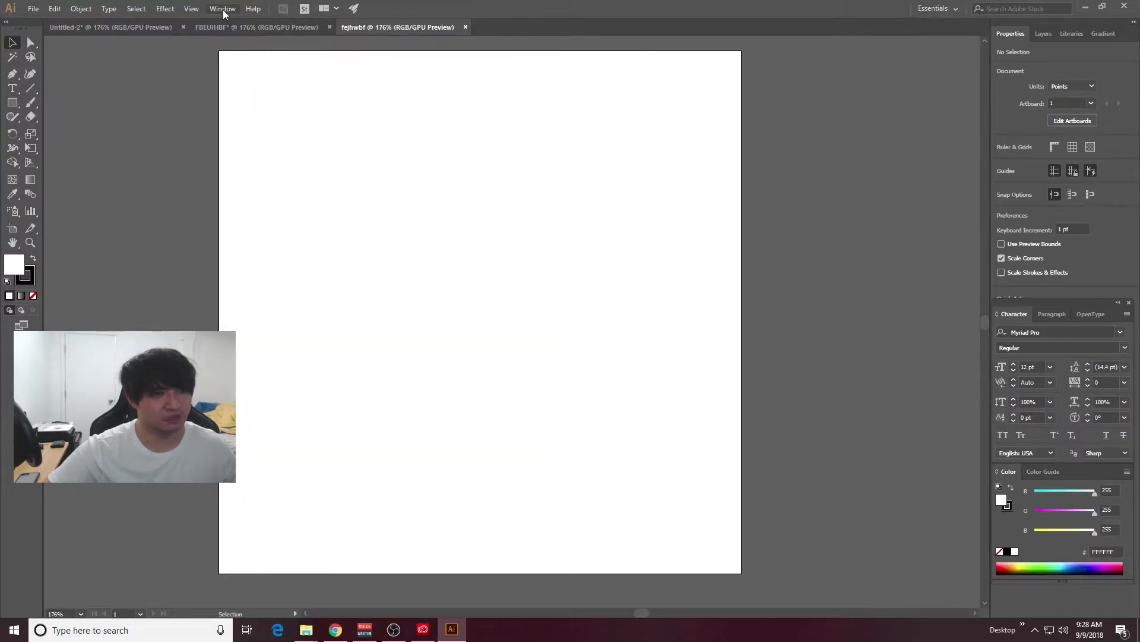
click(224, 11)
mouse_move(333, 19)
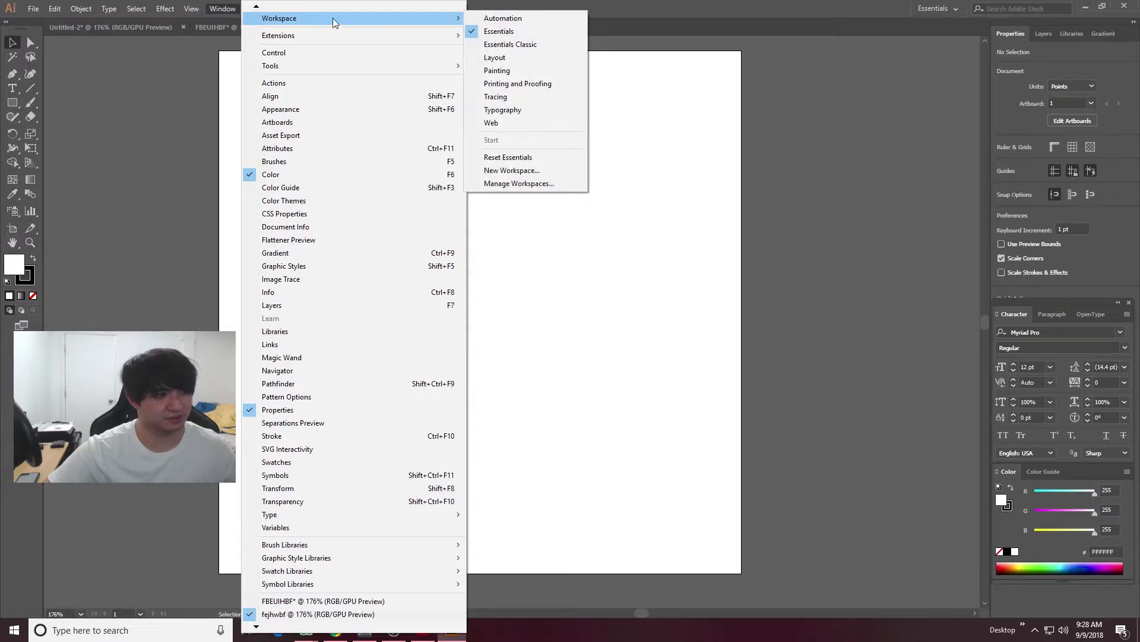
click(526, 47)
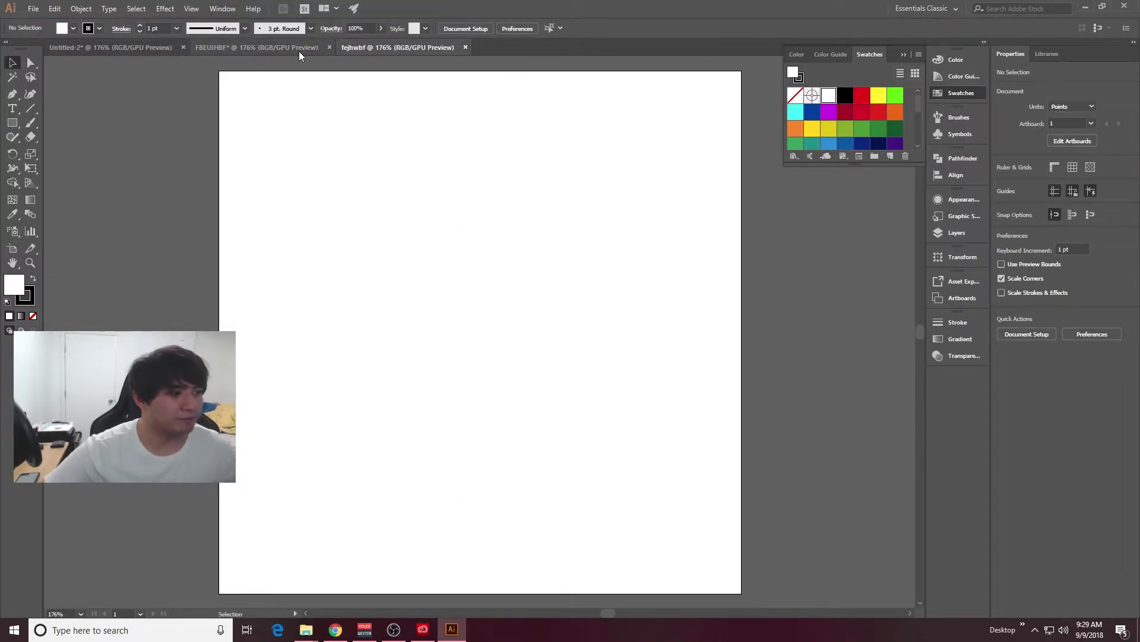
Close the FBEUIHBF document without saving its changes
click(329, 47)
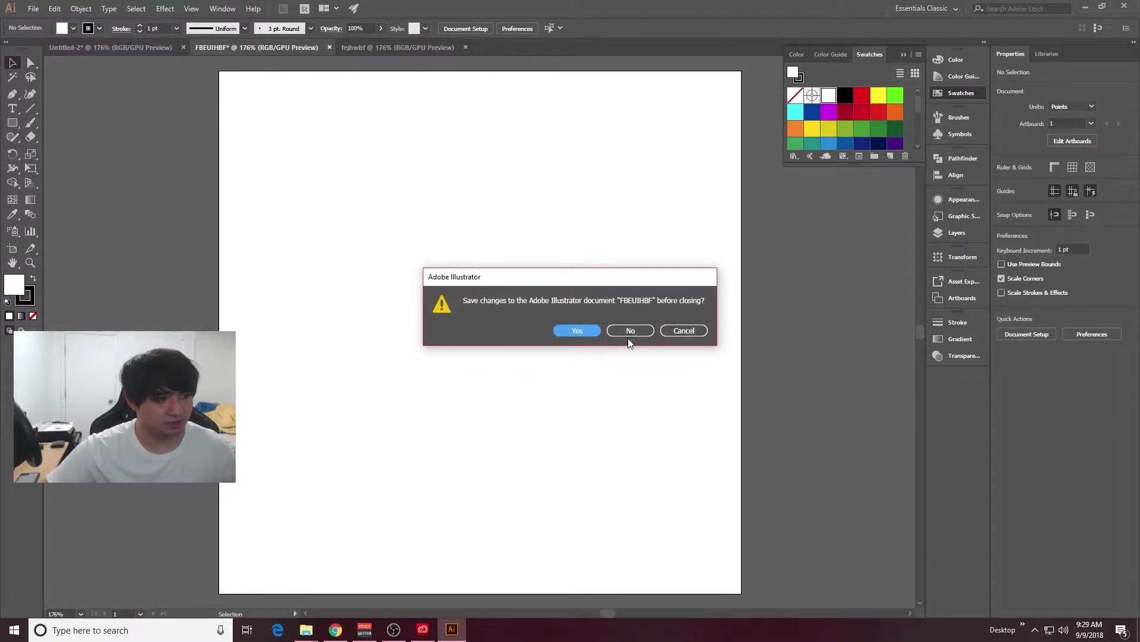
click(630, 333)
drag(330, 153, 499, 257)
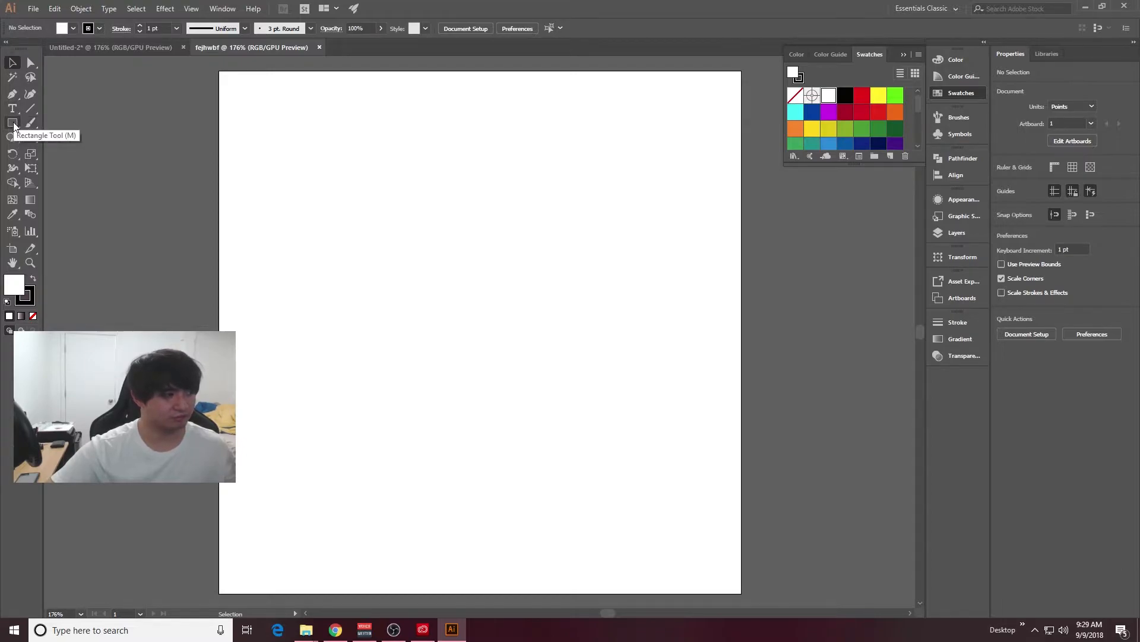
Draw two wide rectangles in the upper half of the artboard, the lower one about 274 x 53 pt
drag(14, 126, 47, 126)
mouse_move(251, 112)
mouse_down()
mouse_move(425, 216)
mouse_move(542, 214)
mouse_up()
drag(337, 254, 623, 309)
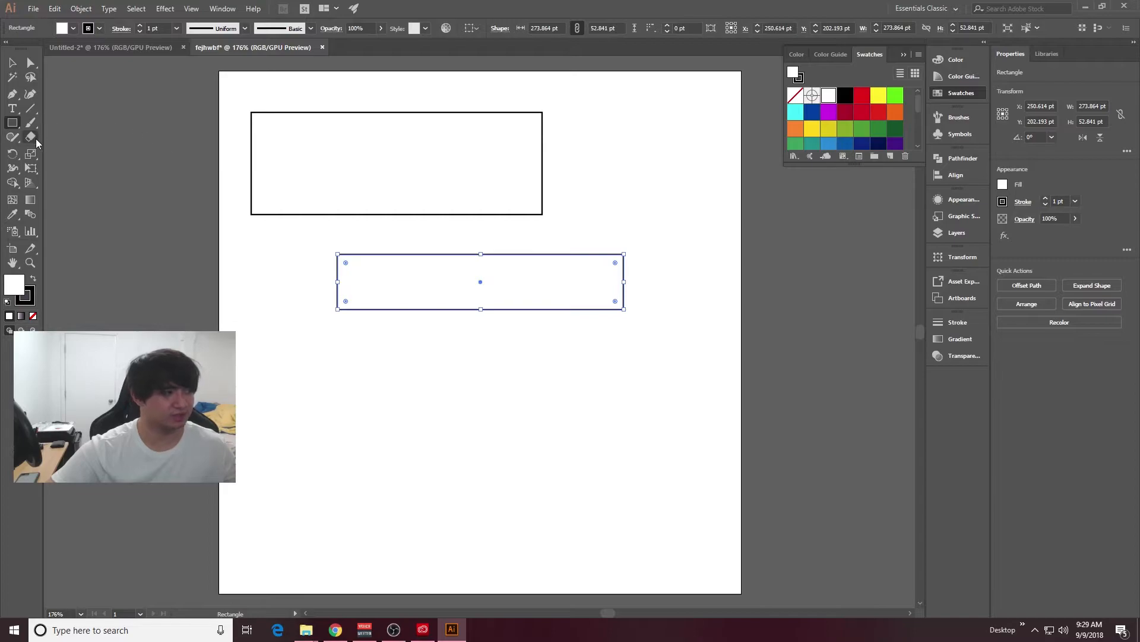
Draw five overlapping ellipses of varied proportions across the artboard, the last one about 92 x 115 pt
drag(12, 122, 67, 151)
mouse_move(329, 148)
mouse_down()
mouse_move(502, 343)
mouse_move(539, 359)
mouse_up()
drag(566, 148, 669, 405)
drag(302, 385, 582, 441)
drag(349, 216, 528, 456)
drag(587, 276, 683, 397)
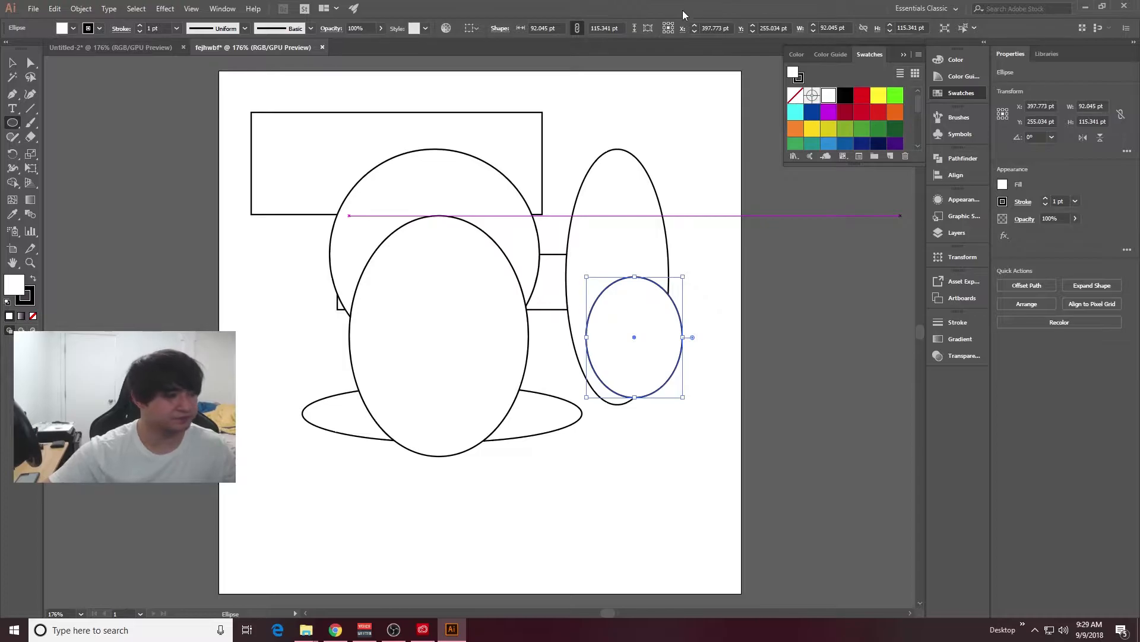
Undo all the practice rectangles and ellipses
key(ctrl+z)
key(ctrl+z)
key(ctrl+z)
key(ctrl+z)
key(ctrl+z)
key(ctrl+z)
key(ctrl+z)
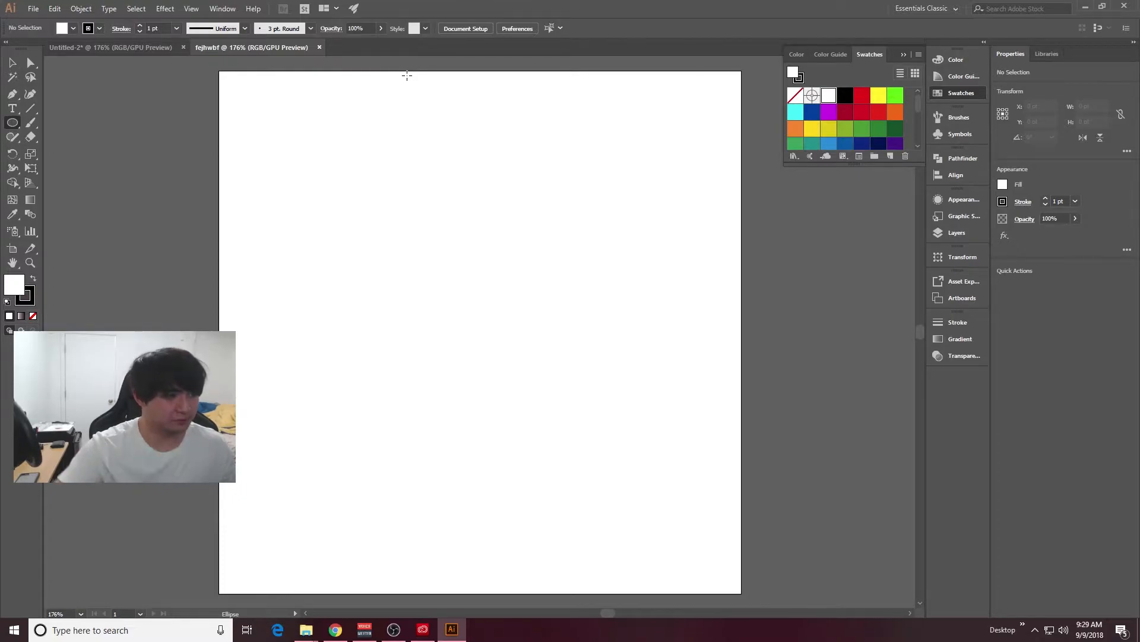
Try out freehand shapes on the artboard with the Shaper tool and undo them all
click(12, 138)
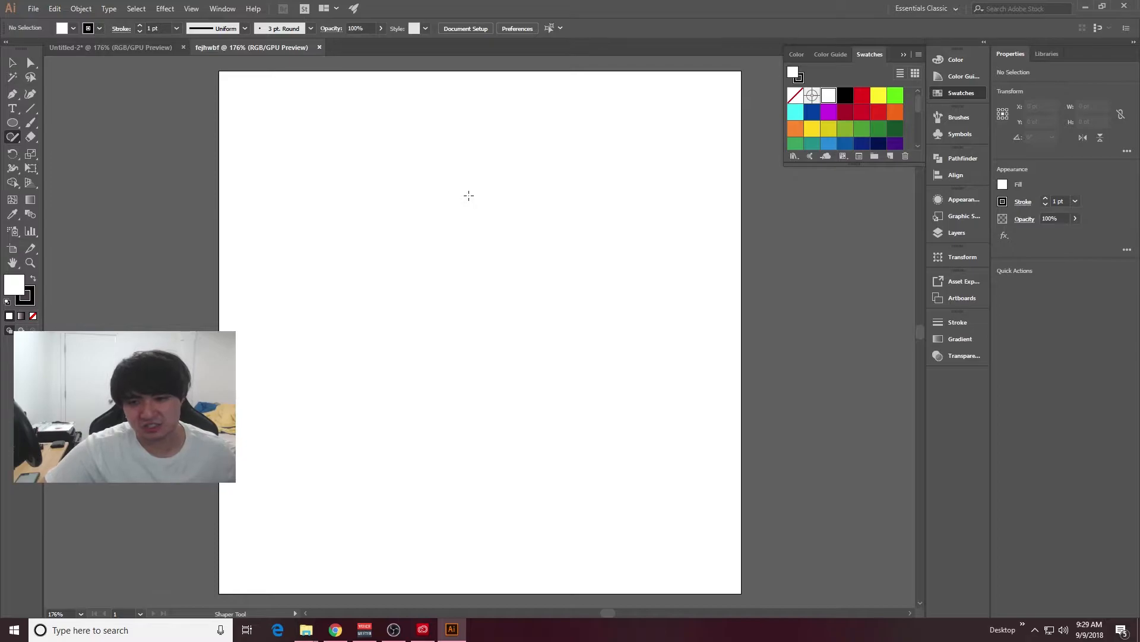
mouse_move(455, 160)
mouse_down()
mouse_move(540, 257)
mouse_move(463, 163)
mouse_up()
mouse_move(440, 285)
mouse_down()
mouse_move(573, 428)
mouse_move(420, 277)
mouse_up()
mouse_move(611, 178)
mouse_down()
mouse_move(724, 284)
mouse_move(674, 180)
mouse_move(621, 181)
mouse_up()
mouse_move(393, 143)
mouse_down()
mouse_move(353, 191)
mouse_move(434, 195)
mouse_move(571, 277)
mouse_up()
mouse_move(433, 115)
mouse_down()
mouse_move(632, 234)
mouse_move(350, 353)
mouse_up()
drag(494, 395, 404, 430)
drag(504, 242, 499, 253)
mouse_move(538, 206)
mouse_down()
mouse_move(425, 370)
mouse_move(511, 344)
mouse_up()
mouse_move(464, 244)
mouse_down()
mouse_move(540, 232)
mouse_move(476, 238)
mouse_up()
key(ctrl+z)
key(ctrl+z)
key(ctrl+z)
key(ctrl+z)
key(ctrl+z)
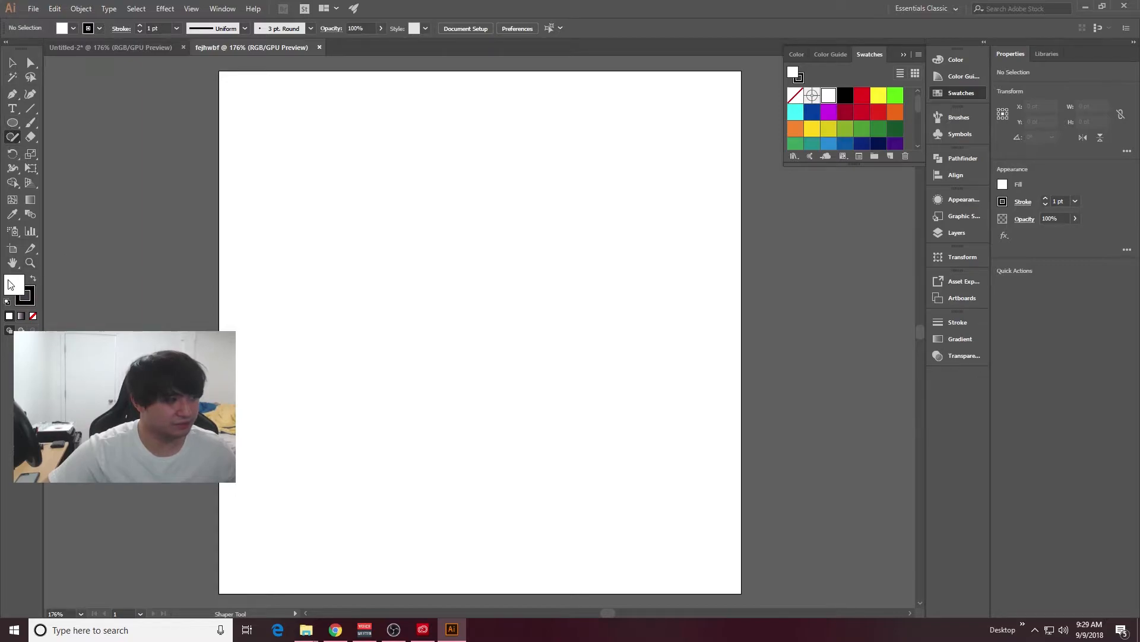
Draw a circle about 263 pt across with the Ellipse tool and shift it slightly near the artboard's upper middle
click(11, 122)
drag(357, 141, 633, 417)
key(v)
drag(504, 309, 501, 305)
click(712, 182)
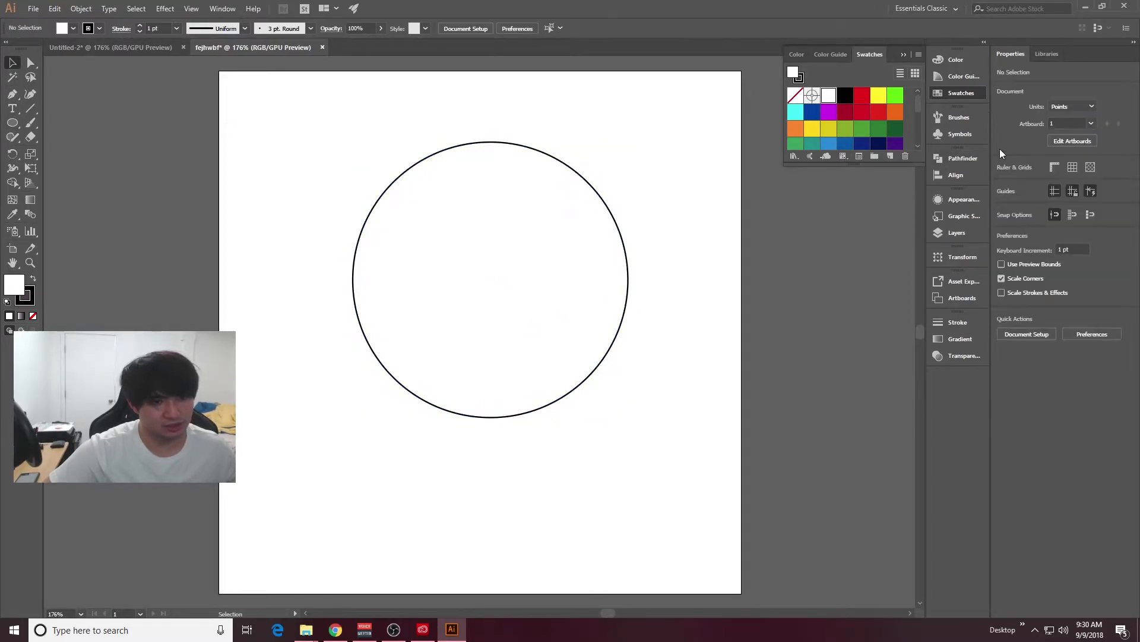
Set the circle's width and height to 300 pt each
click(552, 255)
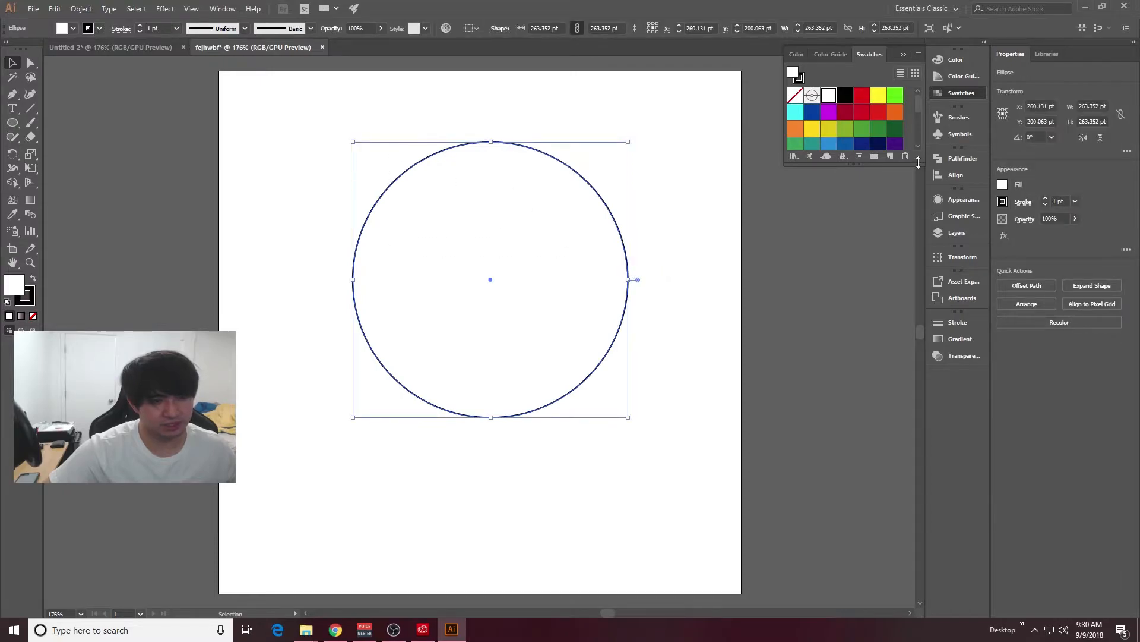
click(1086, 106)
text(300)
key(Return)
click(1091, 121)
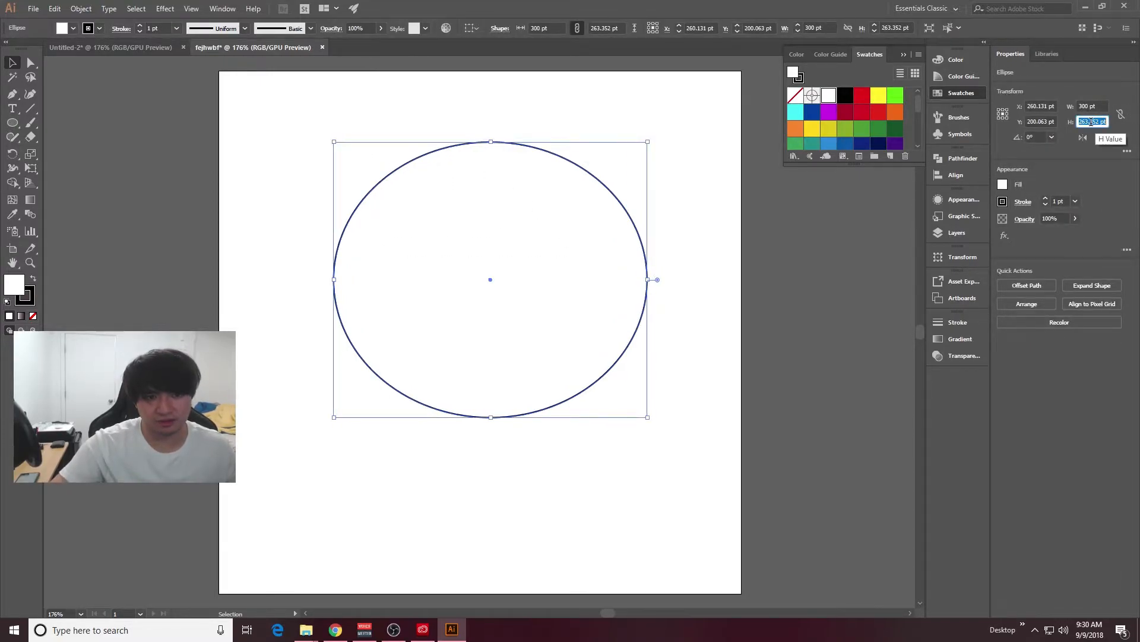
text(300)
key(Return)
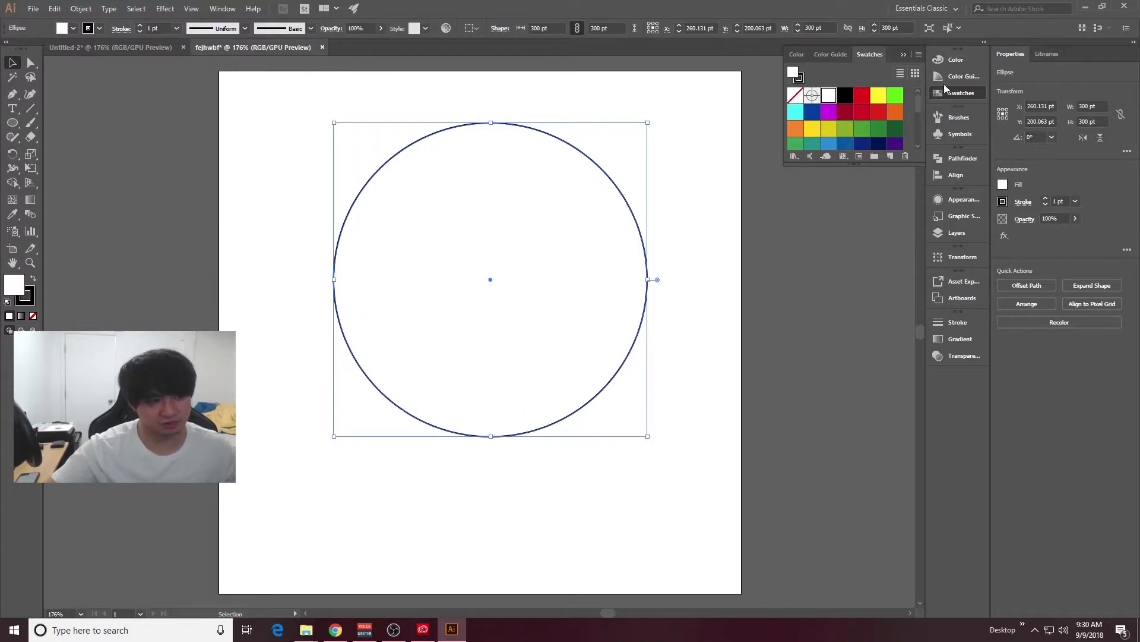
click(683, 209)
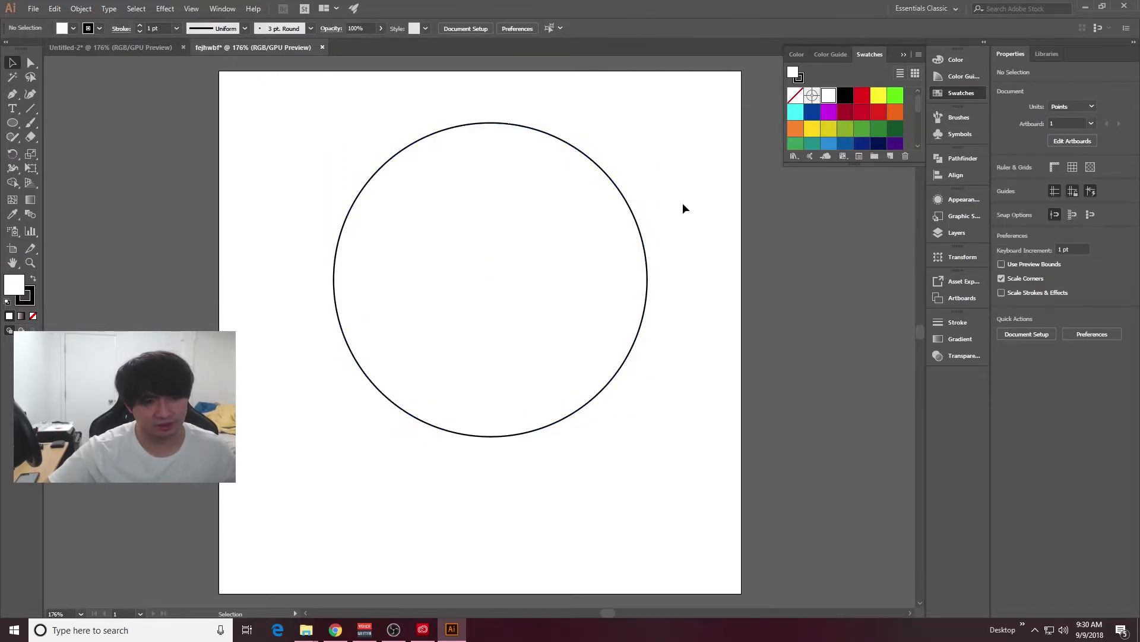
Nudge the circle left and down to X 250 pt and Y about 210 pt
click(614, 223)
key(shift+Left)
key(shift+Down)
click(669, 184)
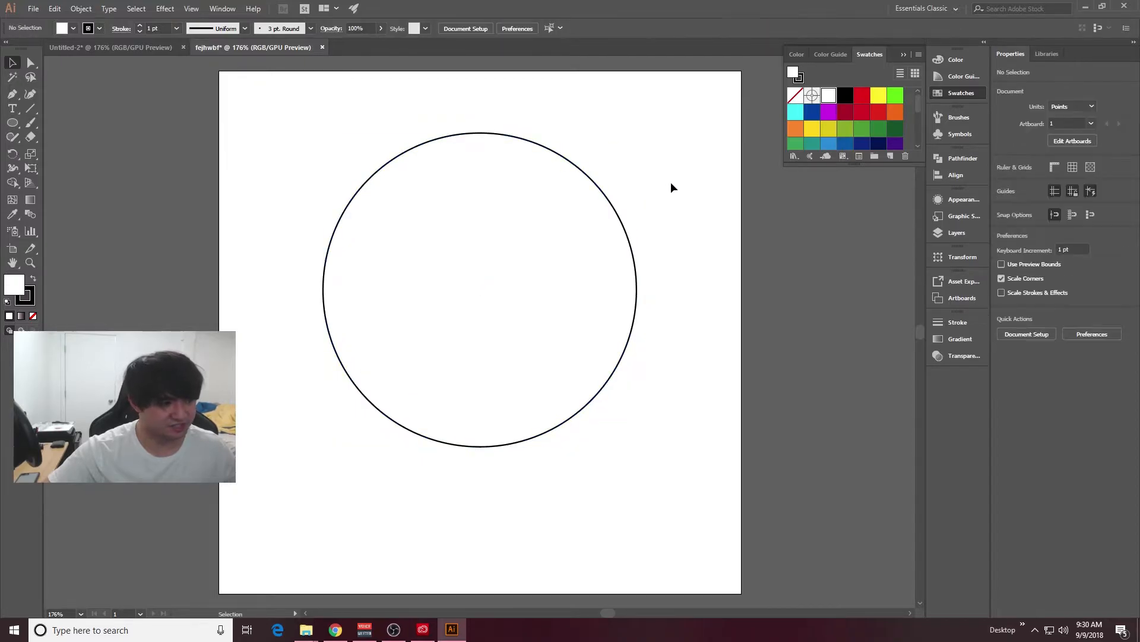
Choose dark blue 1F4463 as the fill colour in the Color Picker with nothing selected
double_click(13, 284)
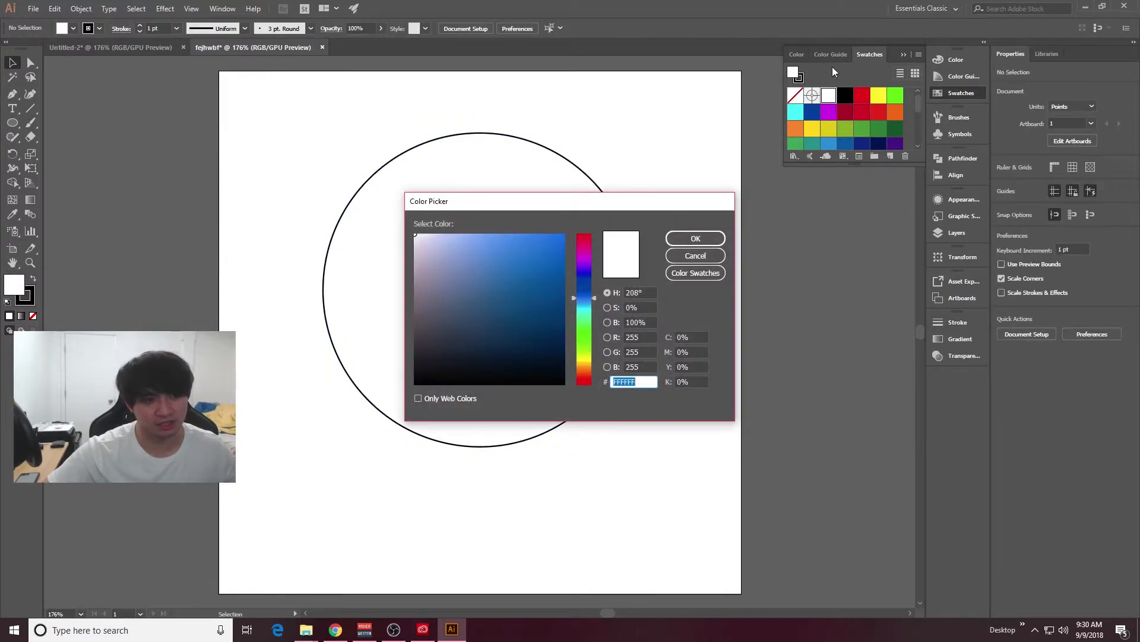
drag(499, 268, 517, 326)
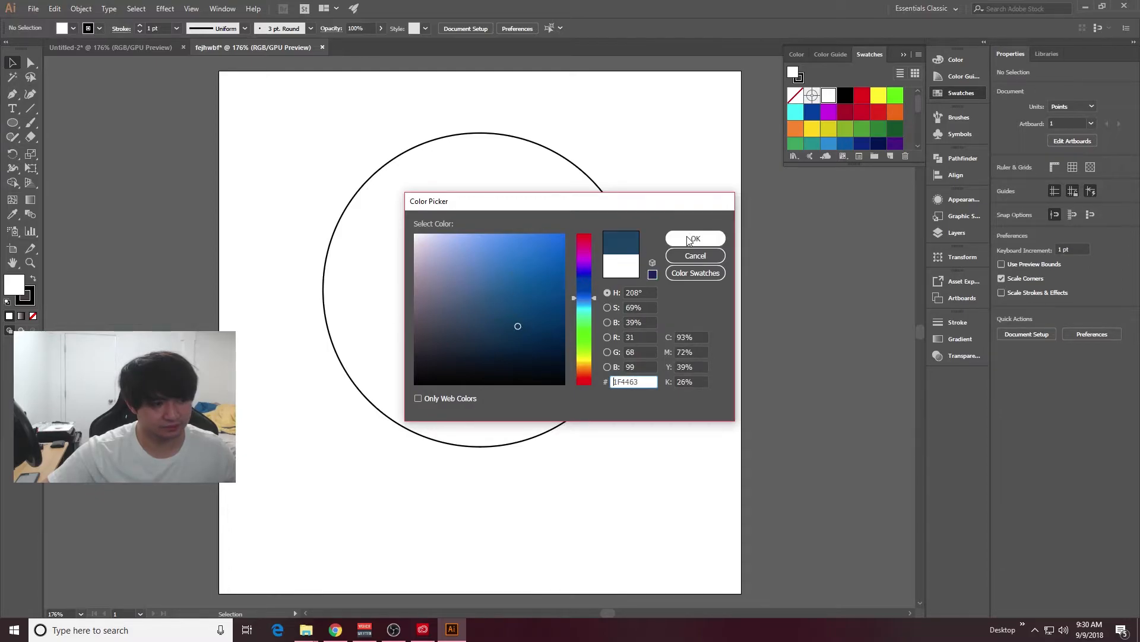
click(691, 239)
Try red, yellow and blue swatches as the circle's fill, ending on medium blue
click(474, 217)
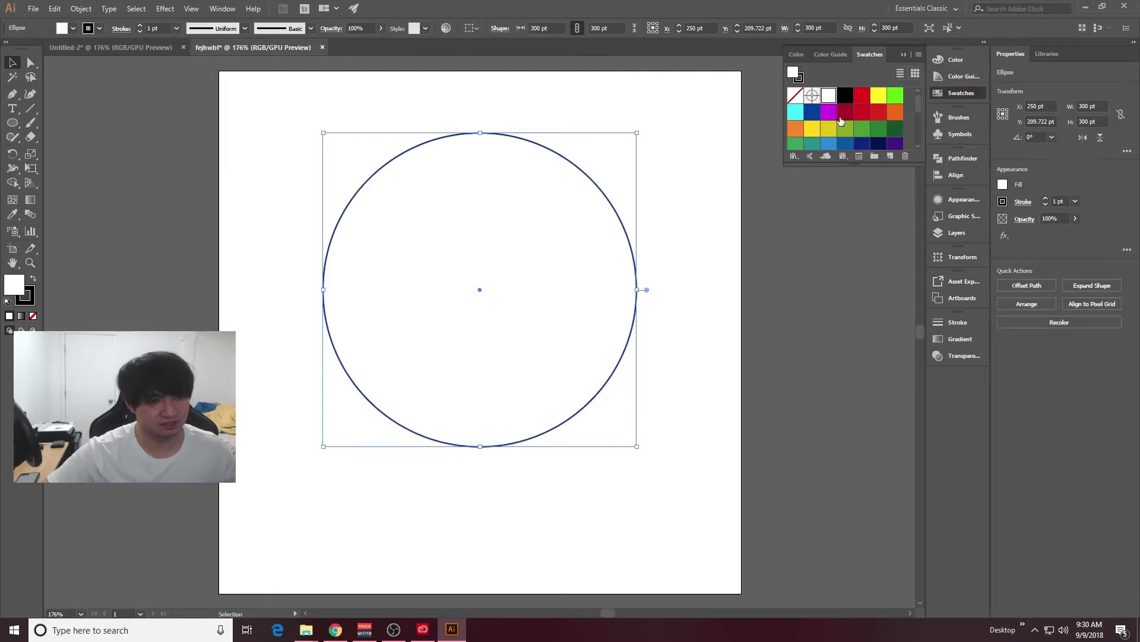
click(862, 95)
click(879, 95)
click(862, 95)
click(851, 145)
click(852, 146)
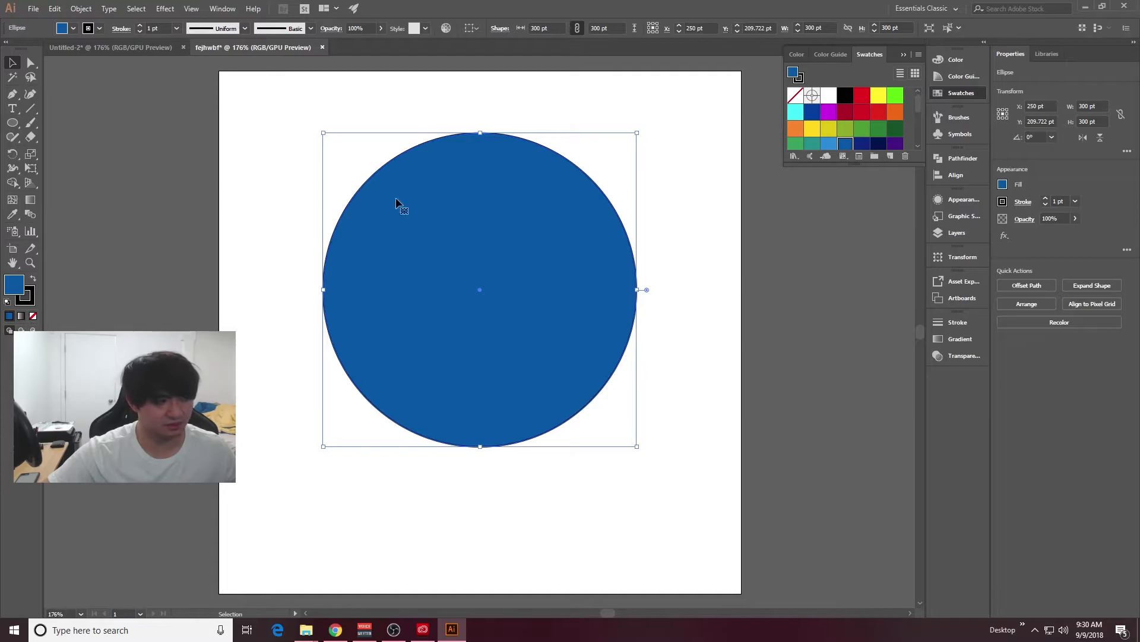
Detach the Color panel and try a near-black 0D0017 fill on the circle from its spectrum
drag(797, 54, 791, 61)
click(803, 153)
click(839, 156)
click(876, 160)
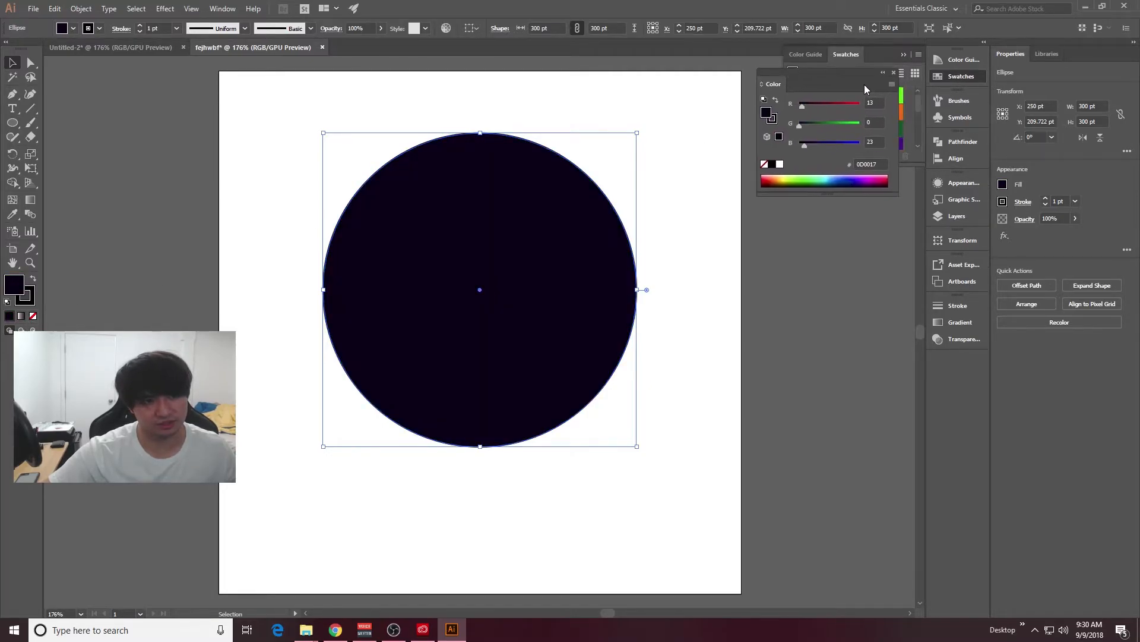
Dock the floating Color panel back in the group with Swatches
drag(800, 62, 831, 123)
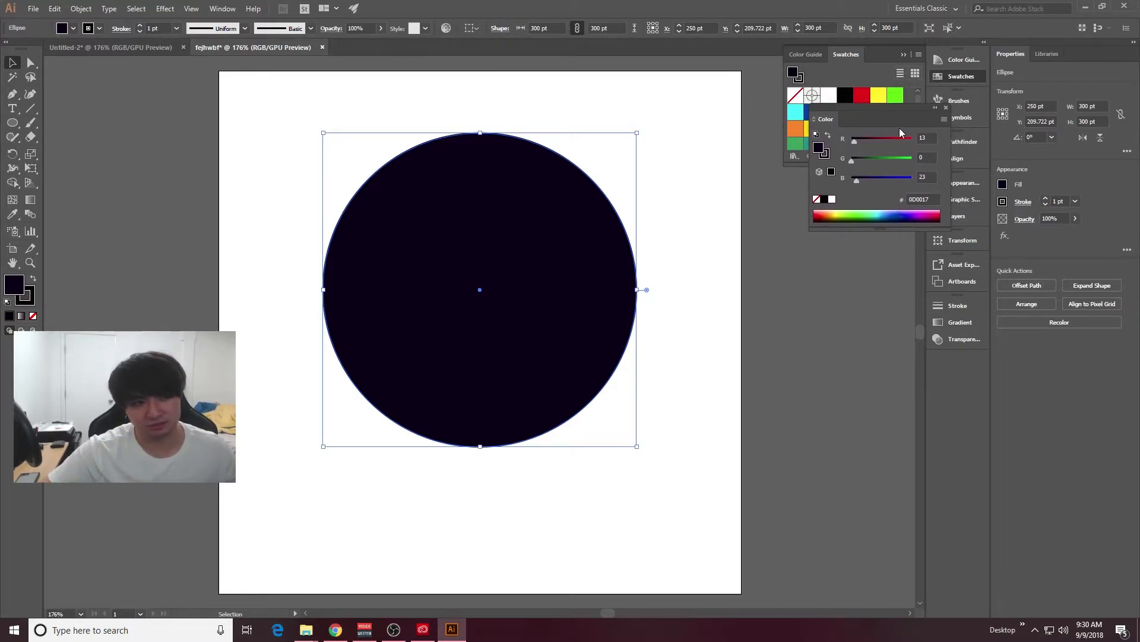
drag(832, 121, 852, 58)
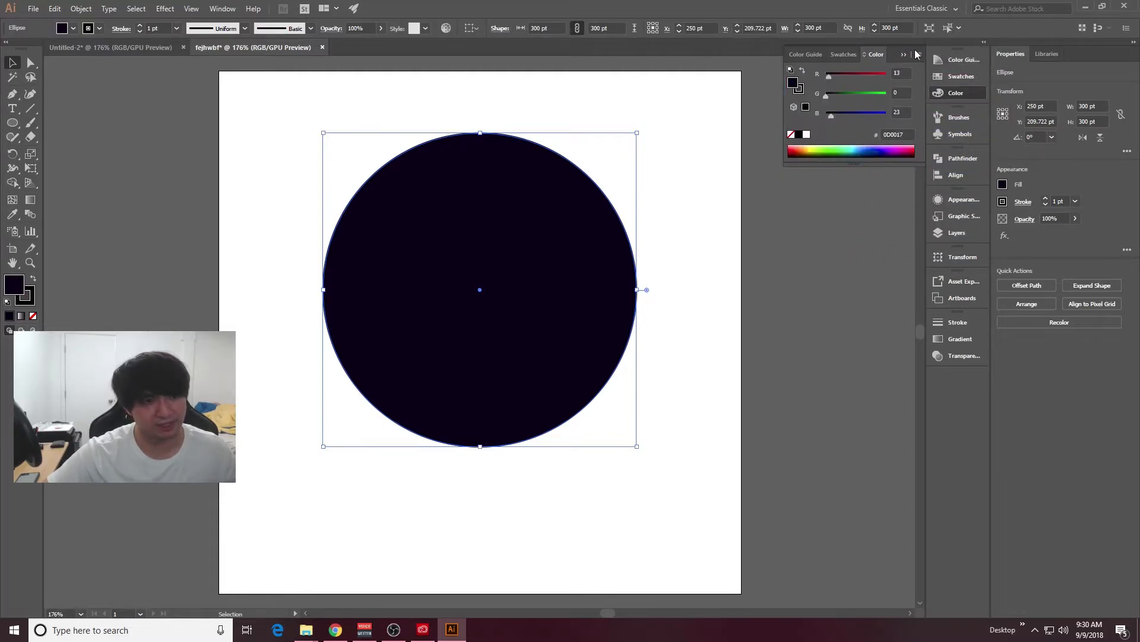
Fill the circle with the bright red swatch and deselect it
click(851, 59)
click(863, 93)
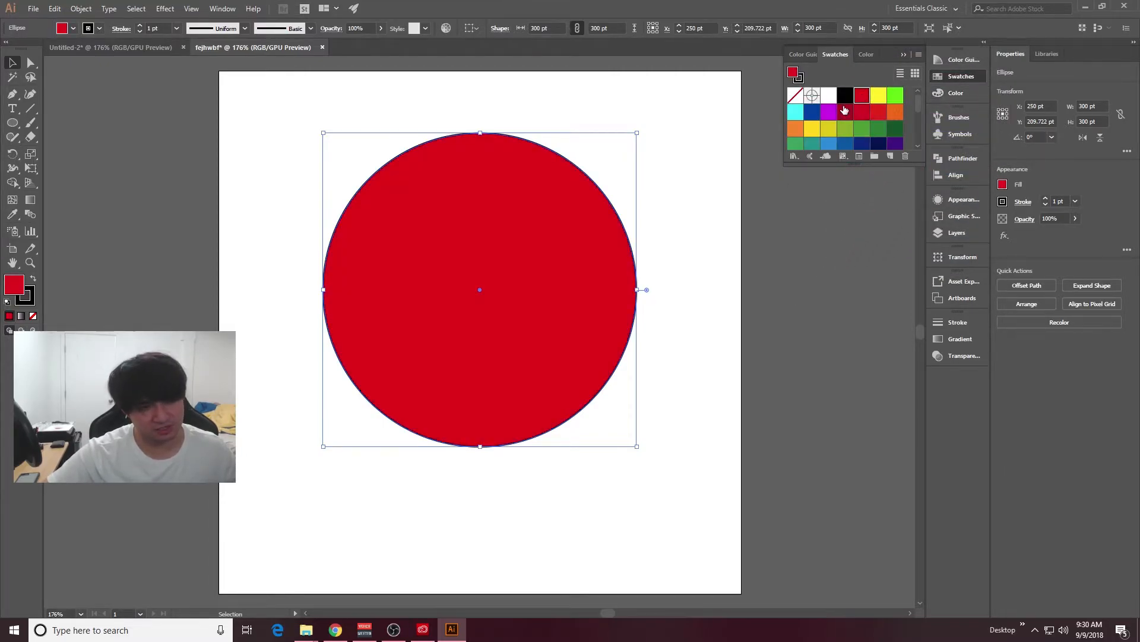
scroll(869, 119, down, 2)
scroll(874, 116, up, 2)
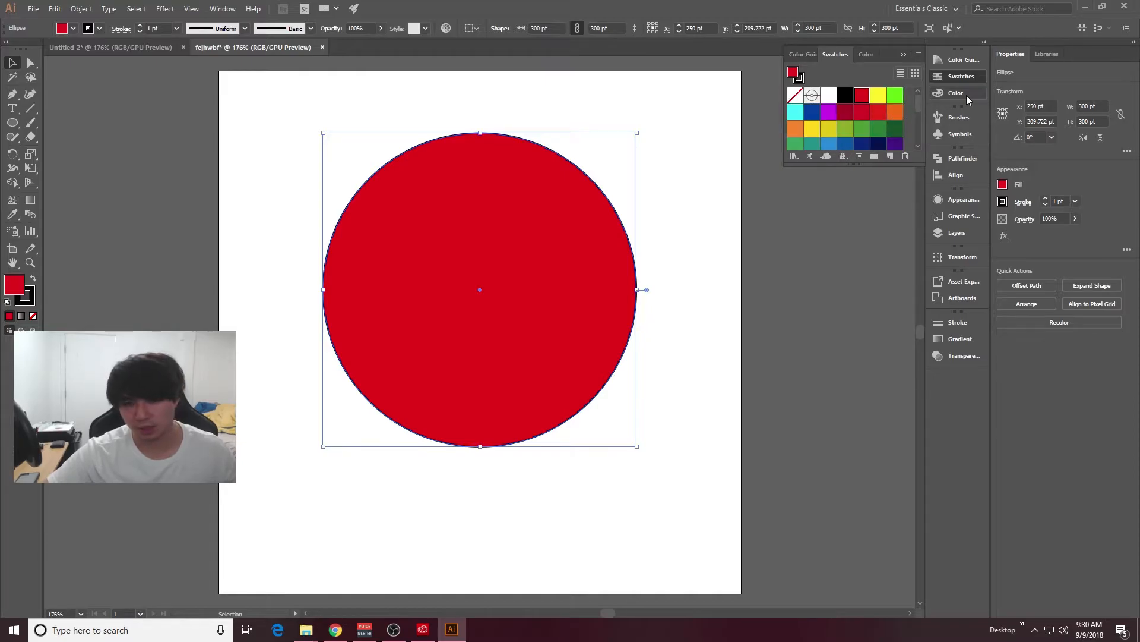
click(729, 188)
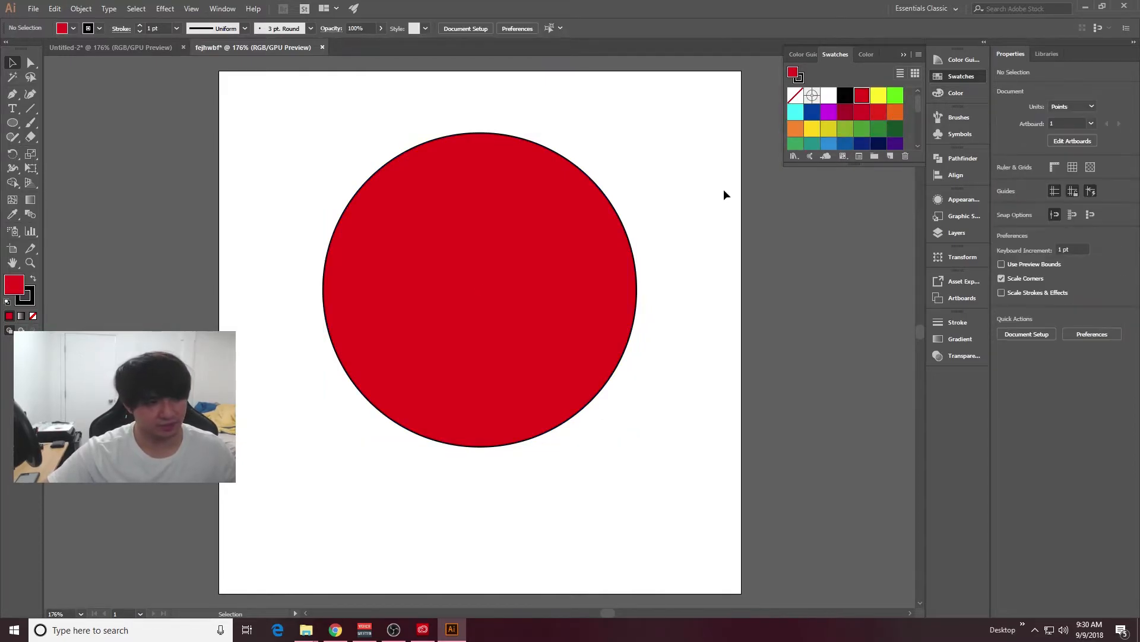
Try several outline colours on the red circle, ending on dark green 075C00
click(576, 260)
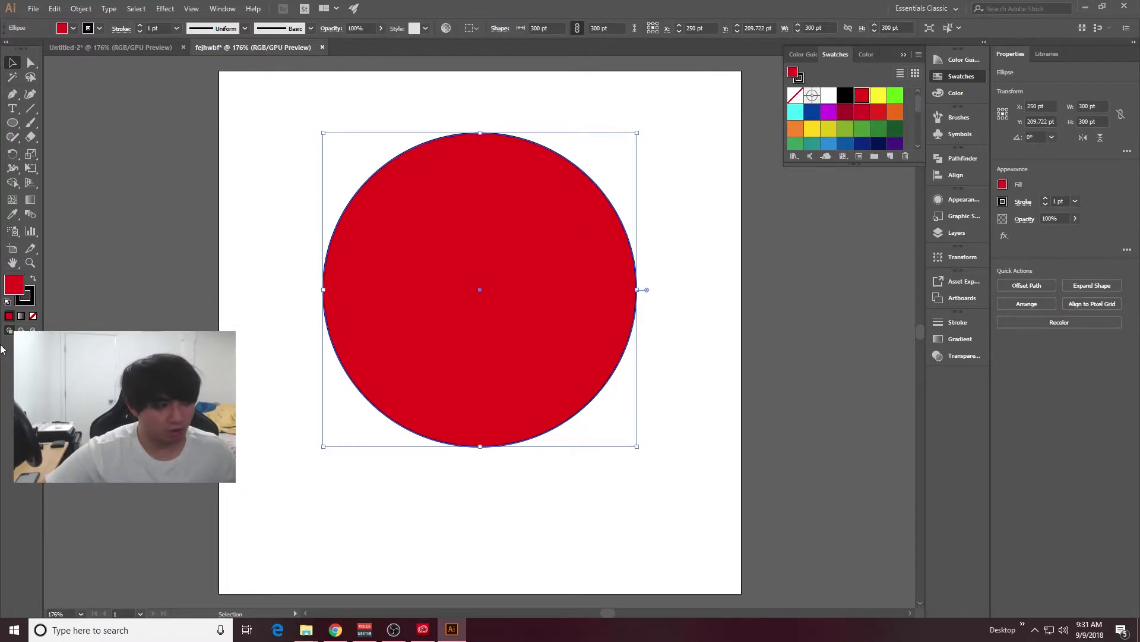
click(34, 301)
click(842, 149)
click(881, 152)
click(829, 155)
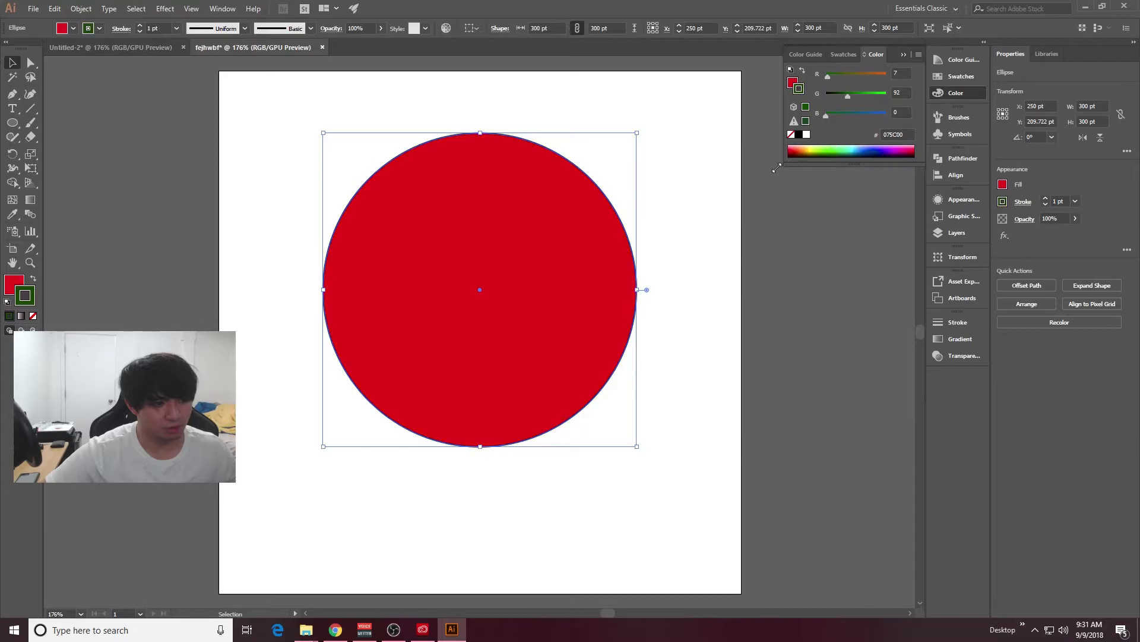
Set the circle's stroke to none and deselect it
click(33, 315)
click(309, 184)
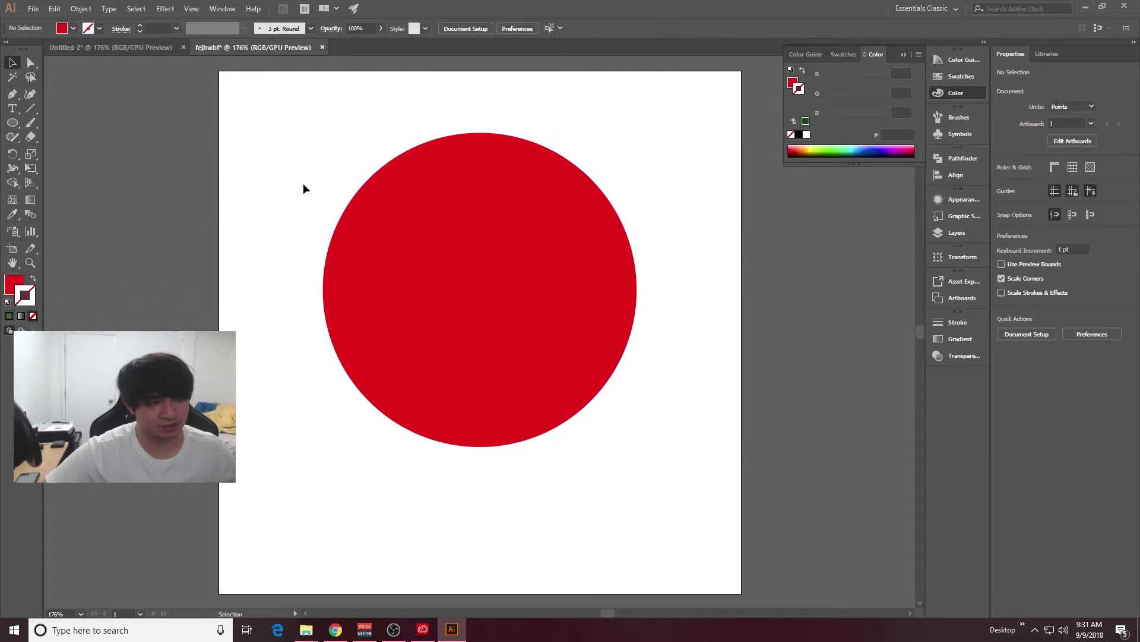
Try the circle with its fill set to none, restore the solid red fill and deselect it
key(x)
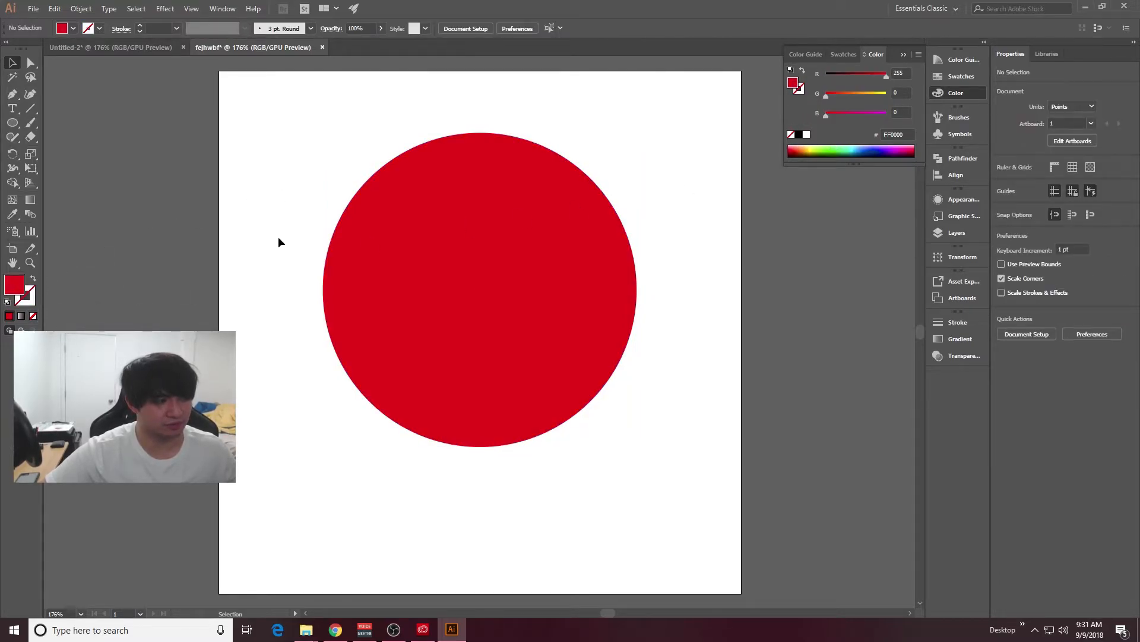
click(34, 316)
click(356, 243)
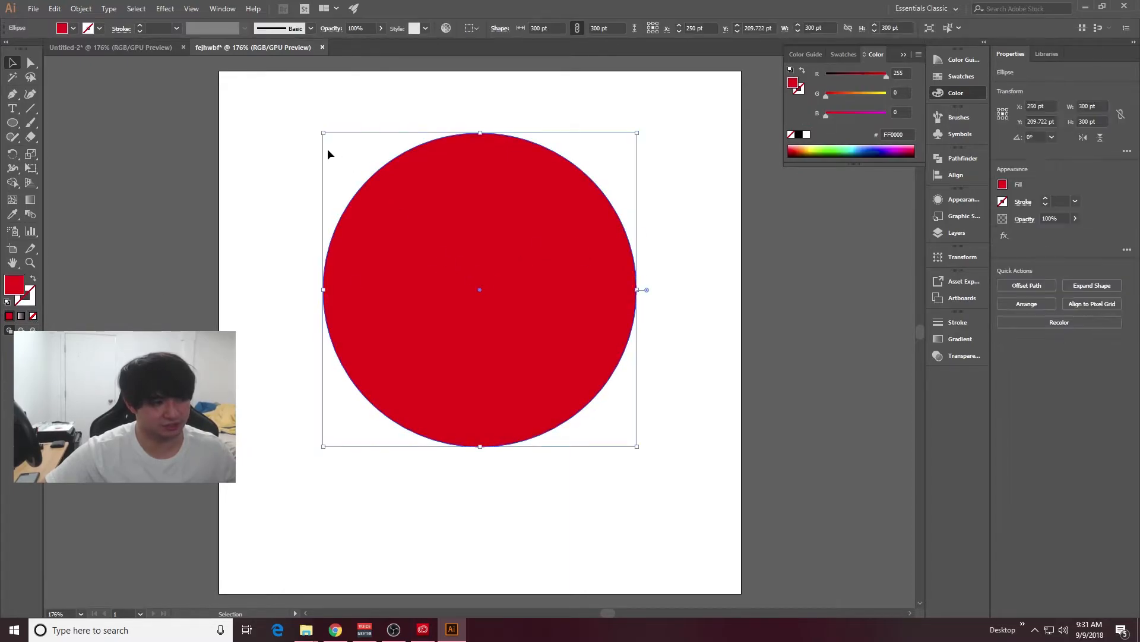
click(34, 316)
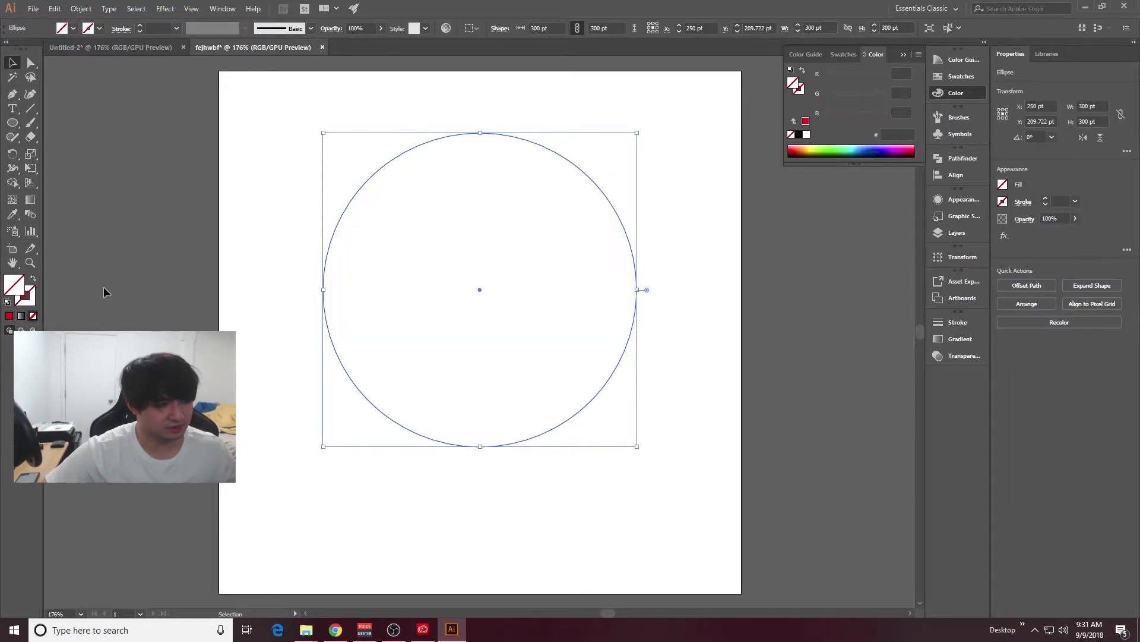
click(9, 315)
click(321, 129)
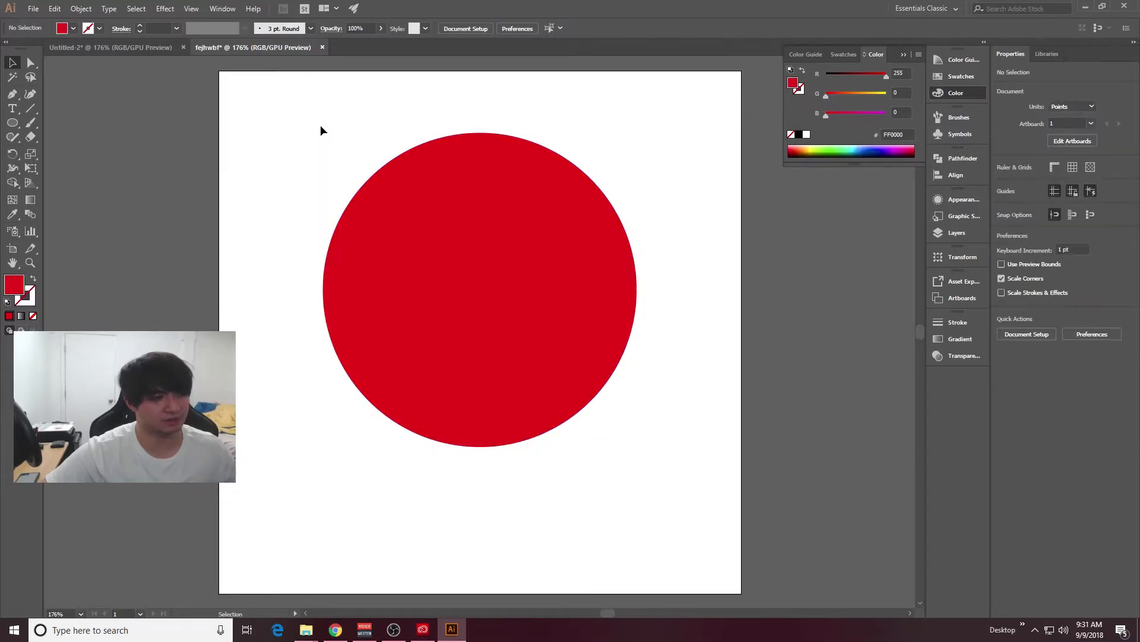
Show the swatches, look over the shape tools, and view the finished logo in the Untitled-2 document before returning to the circle
click(835, 54)
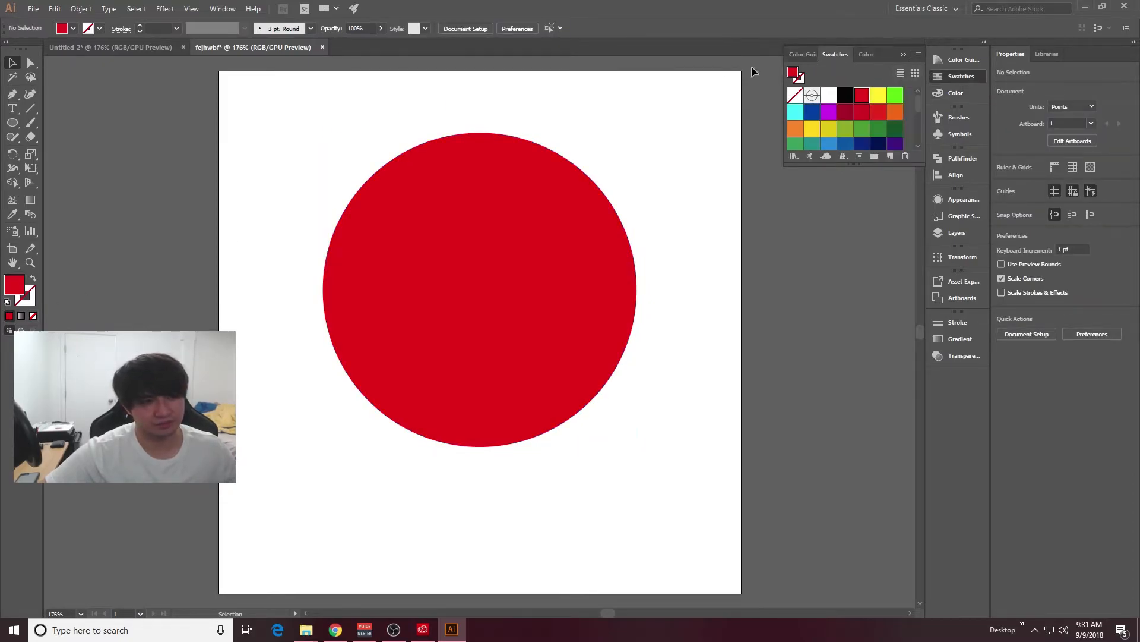
click(12, 123)
click(12, 123)
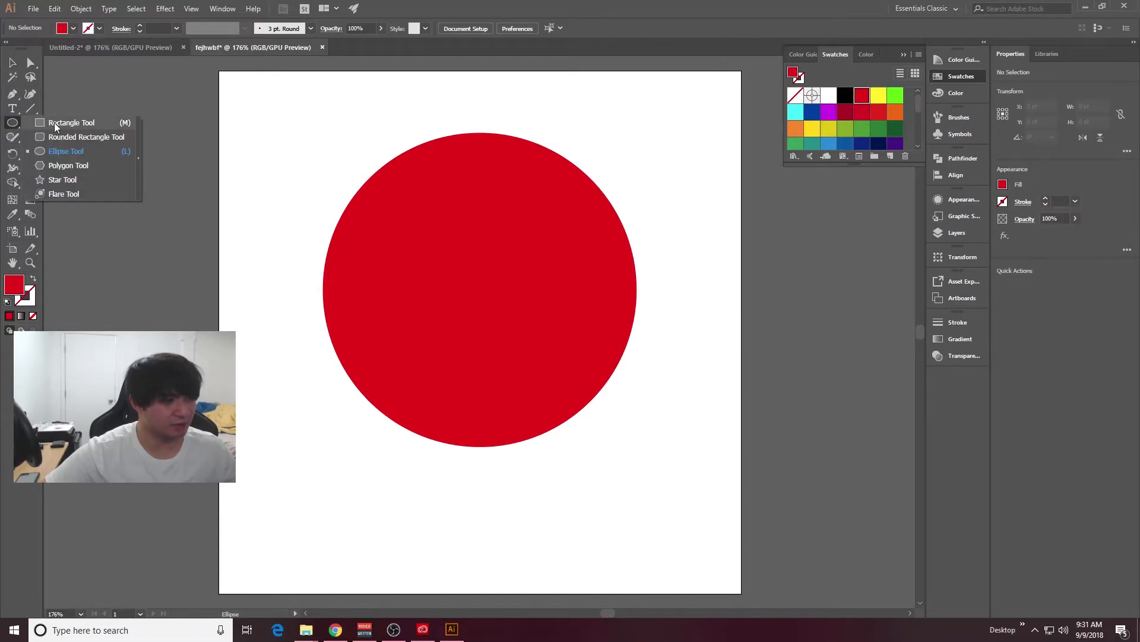
click(139, 46)
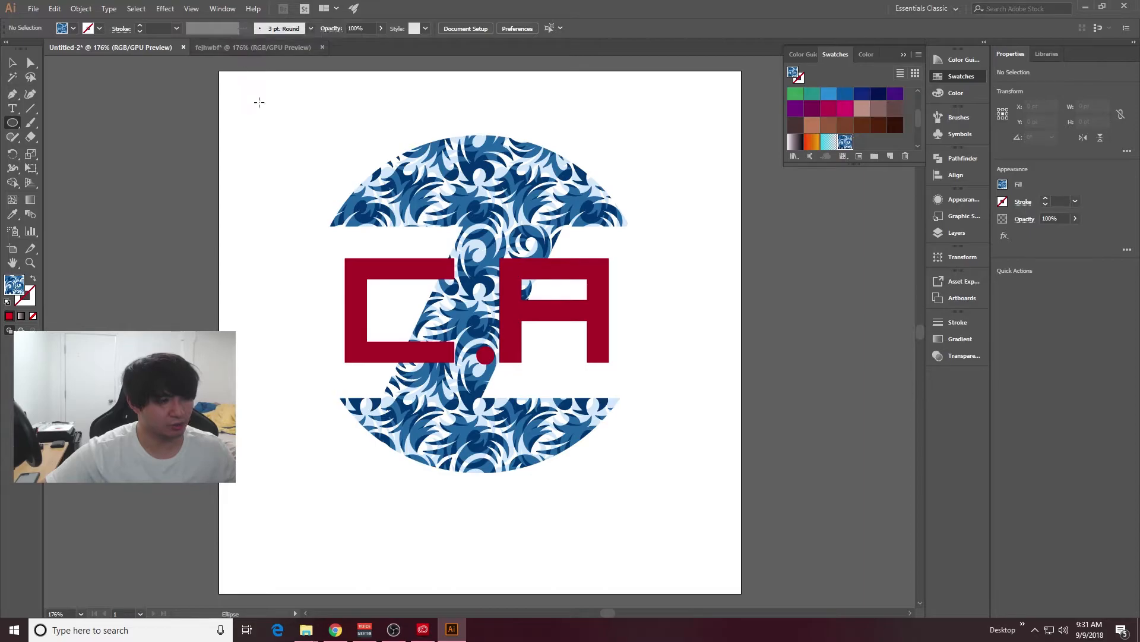
click(241, 49)
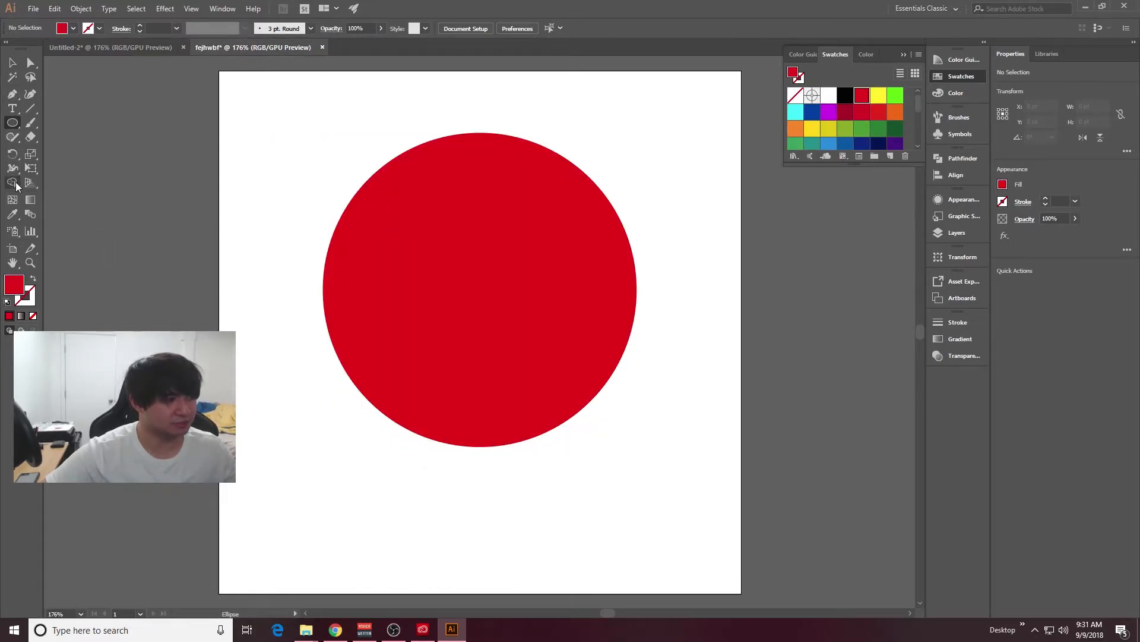
Draw a red rectangle about 382 by 145 pt across the circle and move it roughly to the circle's centre
drag(13, 122, 90, 123)
drag(292, 216, 691, 367)
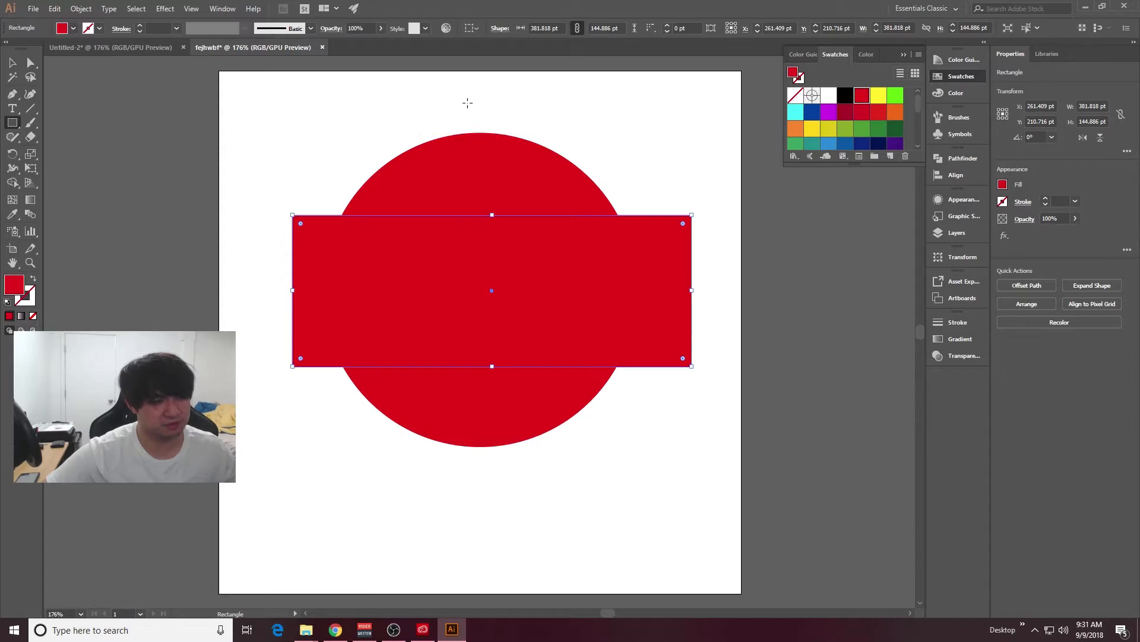
key(v)
drag(682, 245, 682, 241)
click(896, 218)
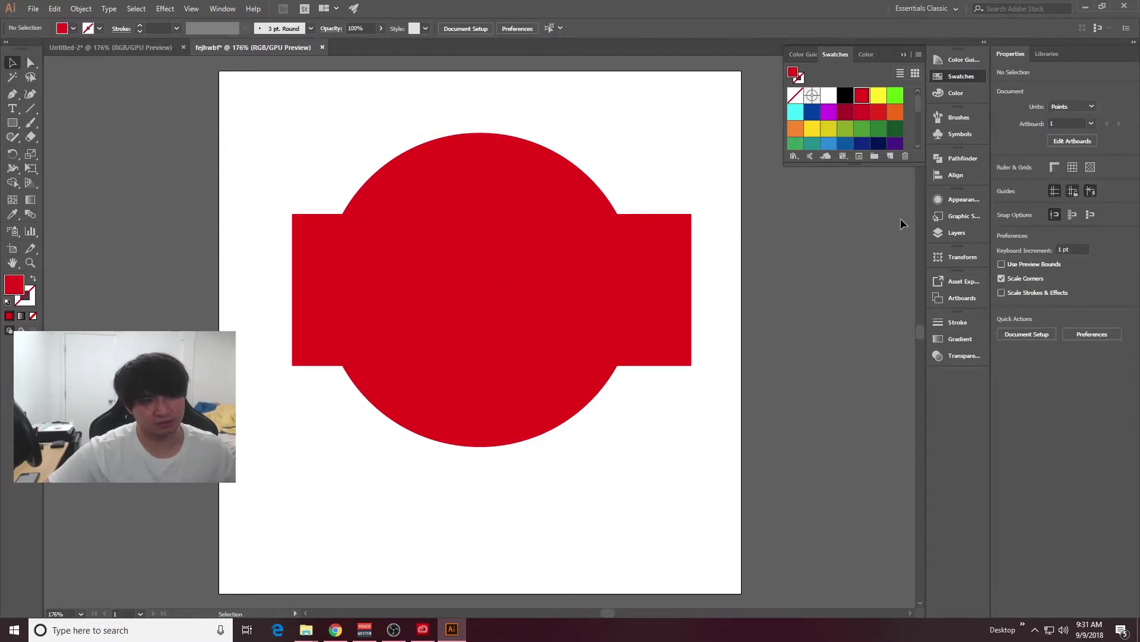
click(956, 159)
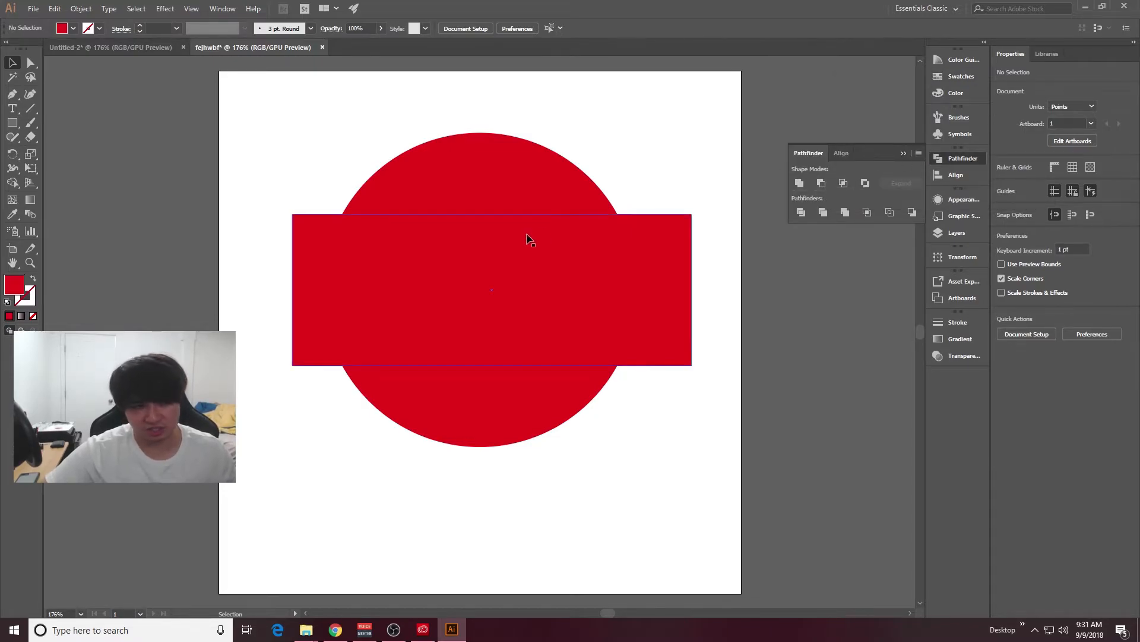
drag(638, 249, 623, 248)
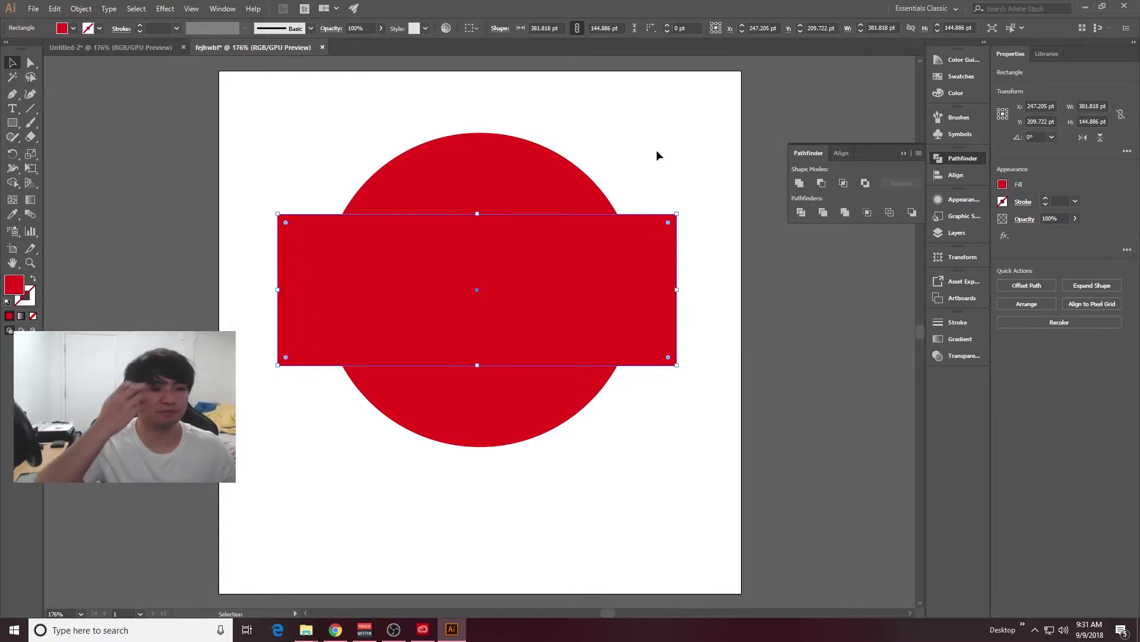
Try the Minus Front, Unite and Intersect shape modes on the circle and rectangle, undoing each one
drag(245, 105, 715, 518)
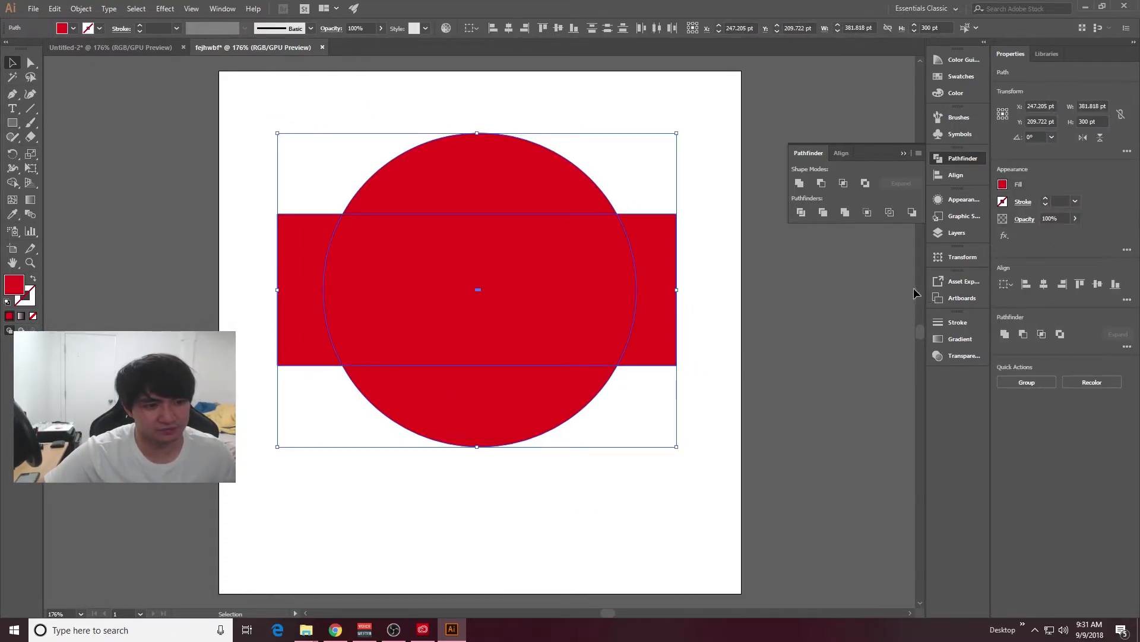
click(822, 185)
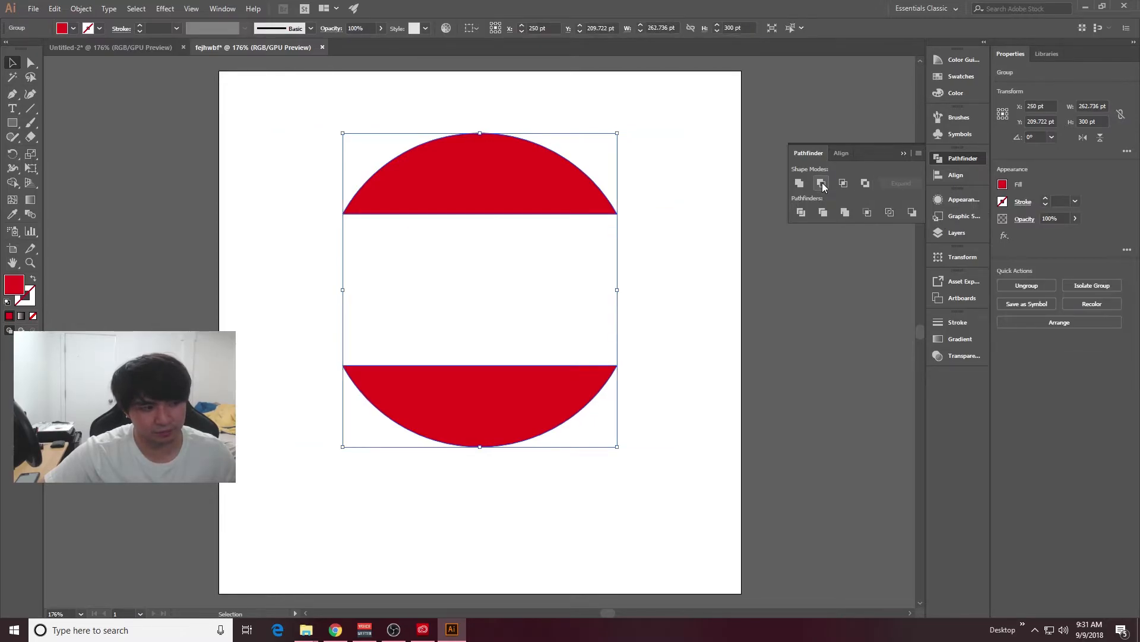
click(672, 187)
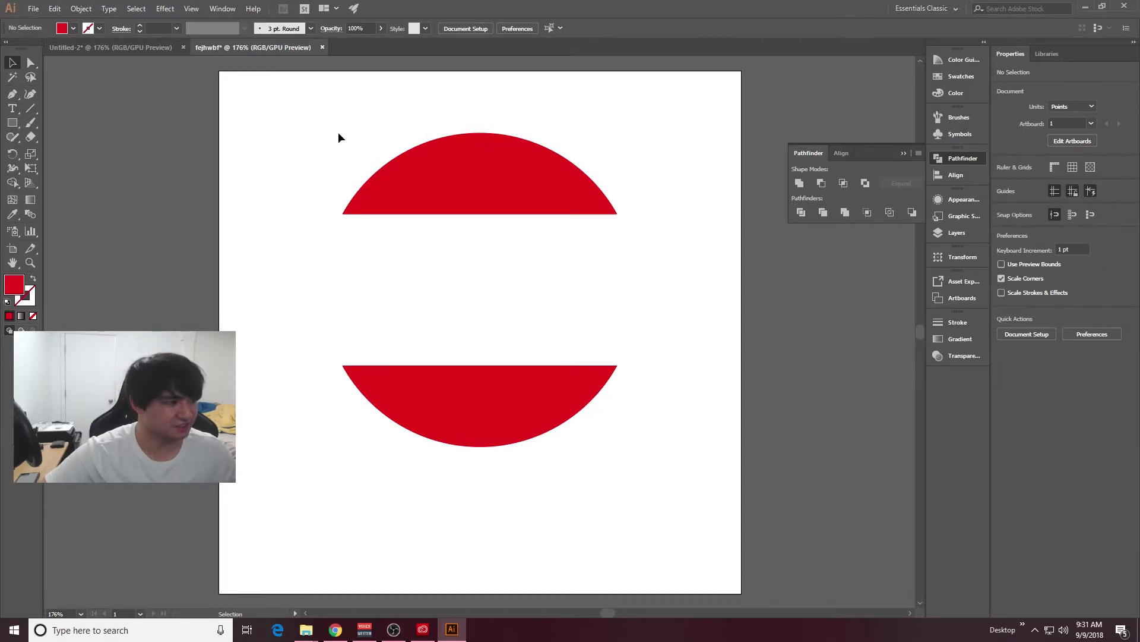
key(ctrl+z)
click(799, 183)
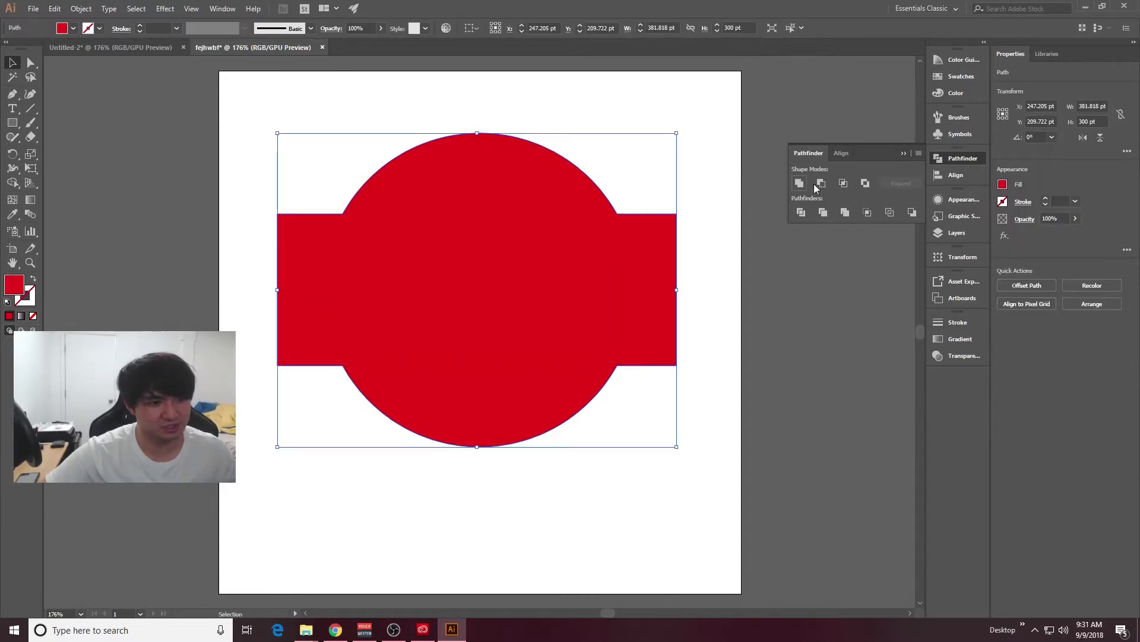
key(ctrl+z)
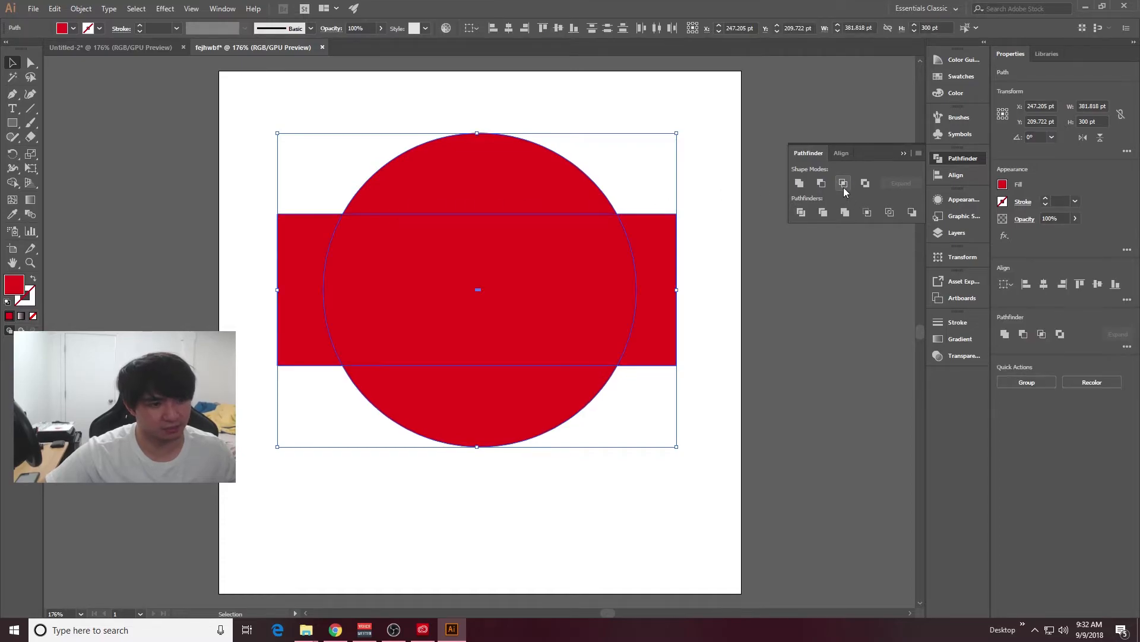
click(847, 186)
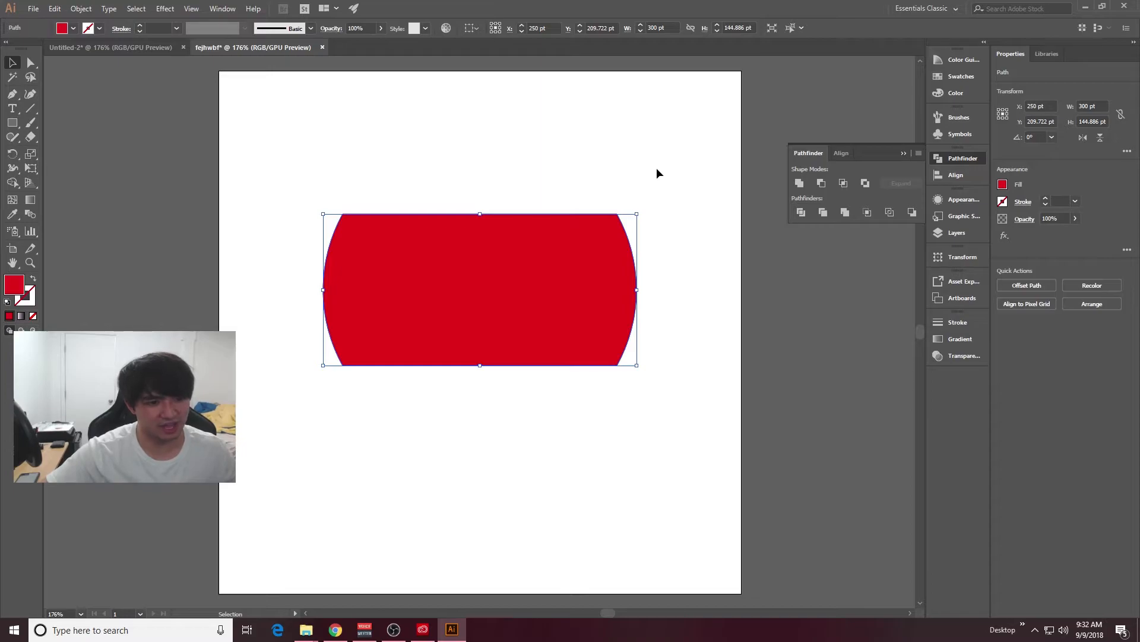
key(ctrl+z)
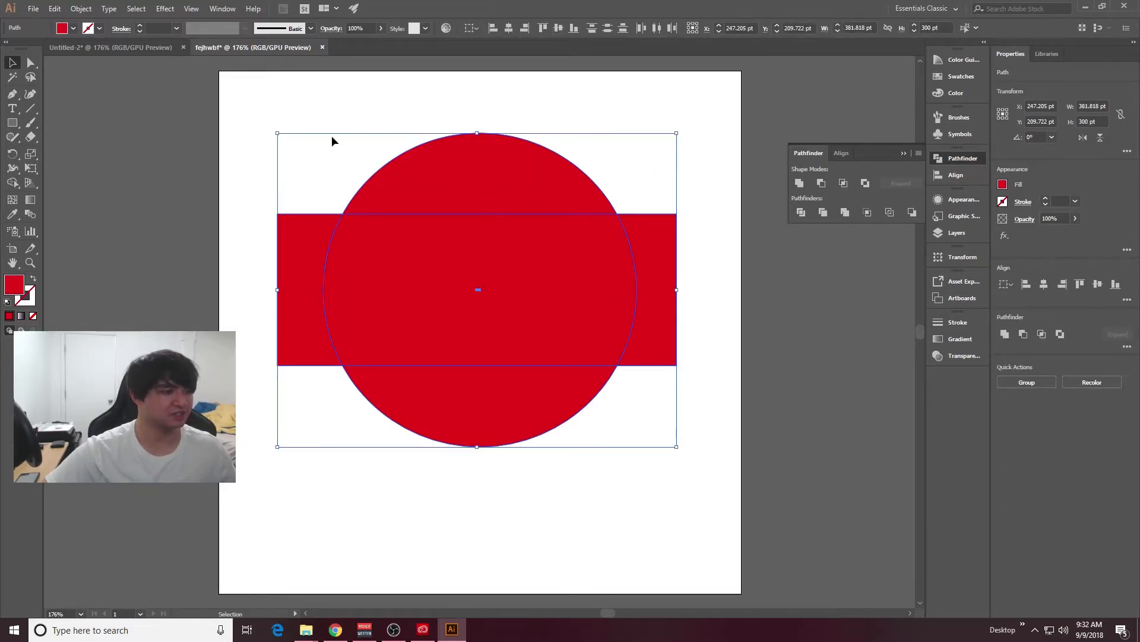
click(243, 141)
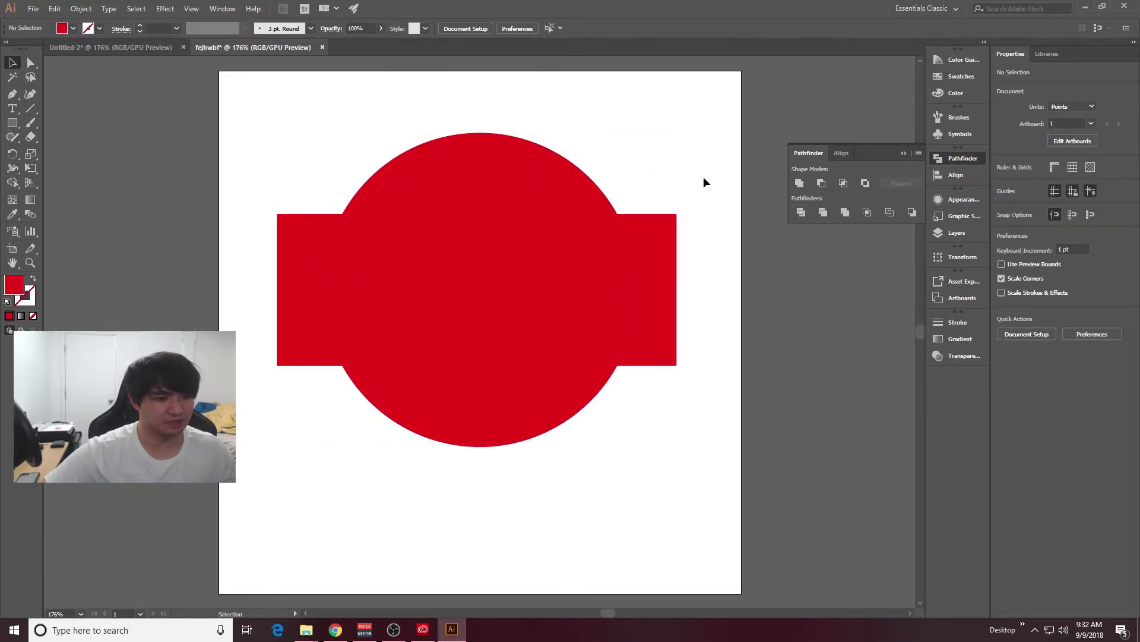
Subtract the rectangle from the circle with Minus Front and deselect the result
key(ctrl+a)
click(822, 183)
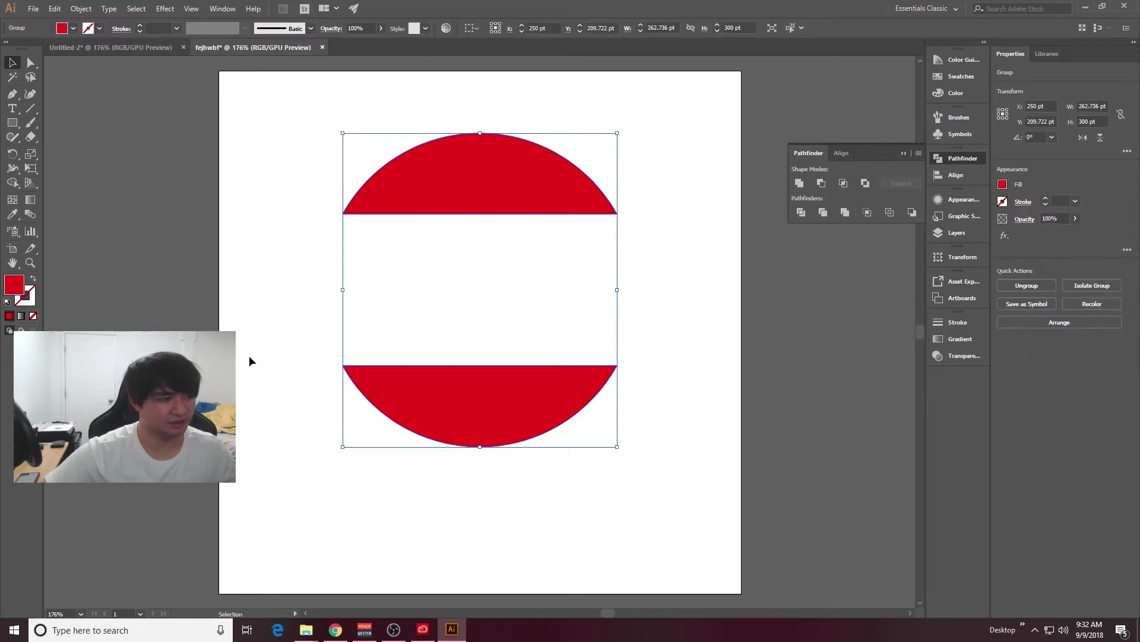
click(308, 271)
Draw an upright red rectangle about 91 by 281 pt beside the circle segments and set its rotation to 325°
click(12, 123)
drag(247, 124, 343, 417)
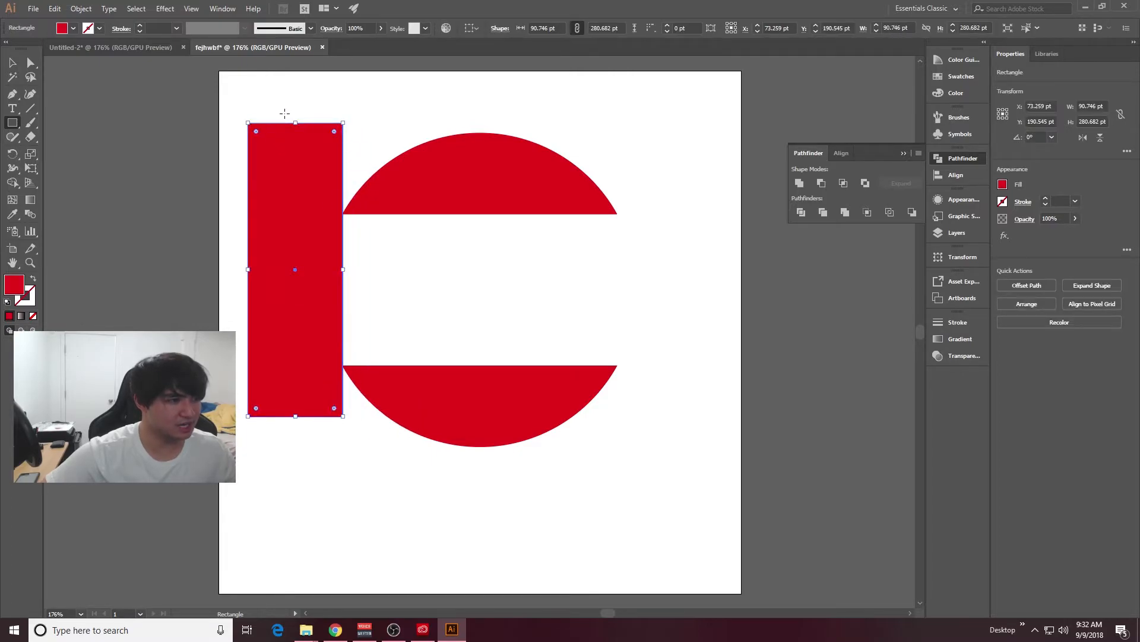
drag(295, 120, 400, 149)
click(1034, 137)
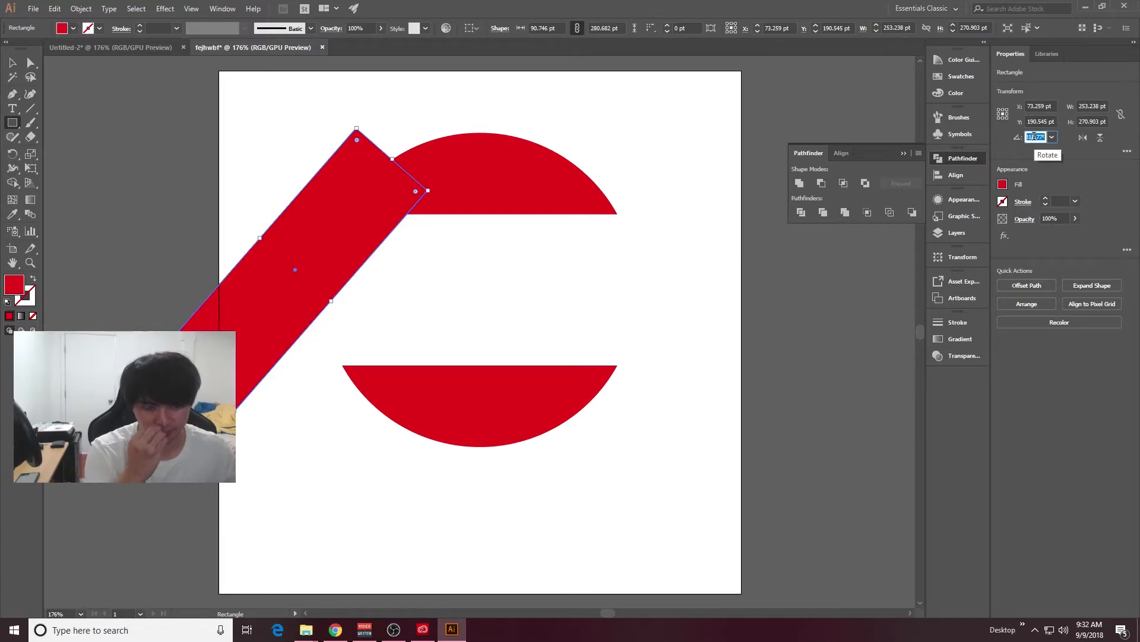
text(325)
key(Return)
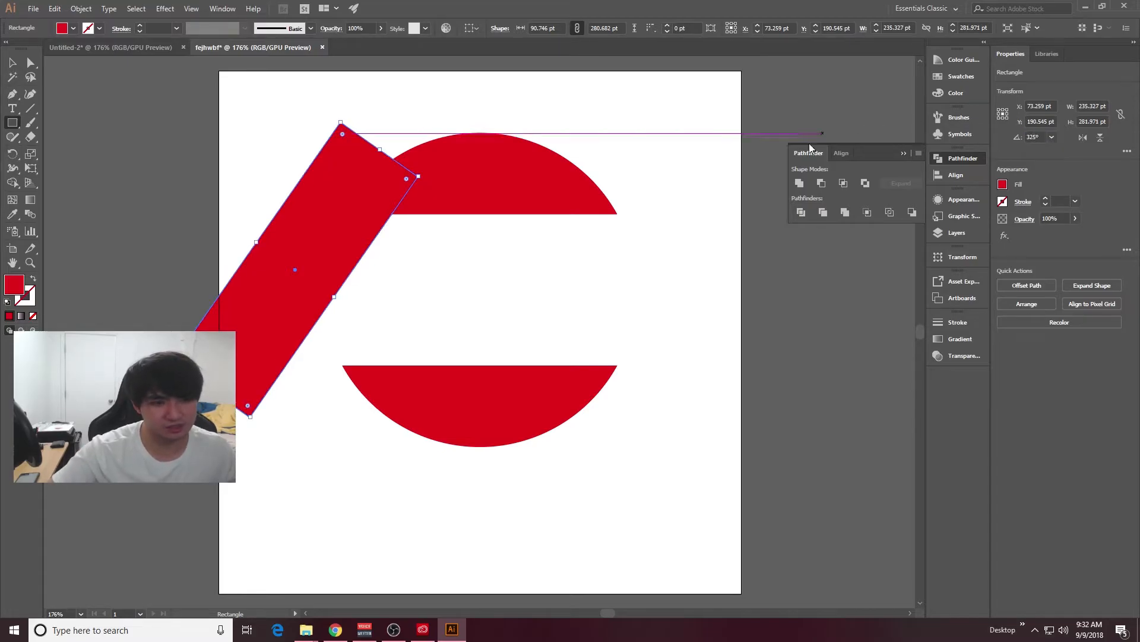
Move the slanted bar to the middle of the two segments and shorten it so both ends stay inside the circle
drag(296, 271, 476, 289)
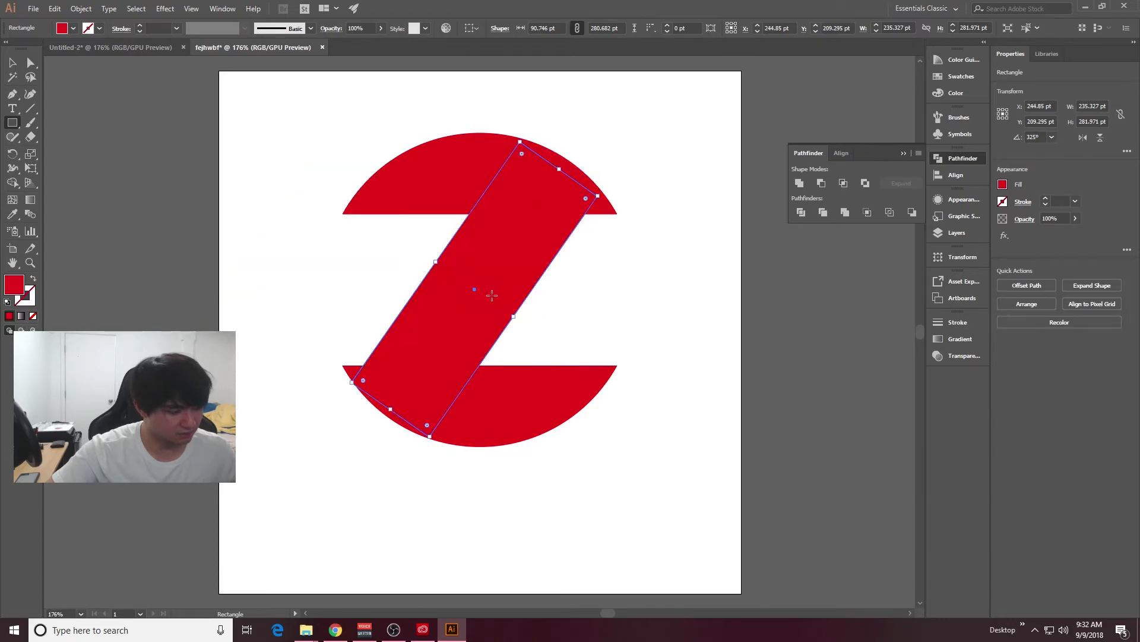
key(v)
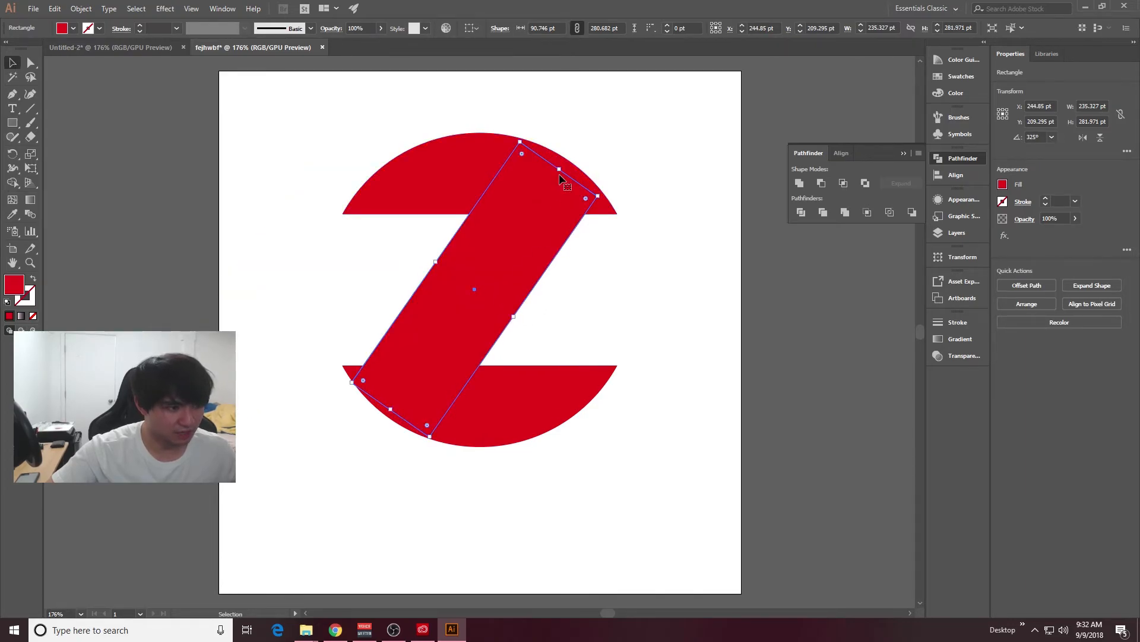
drag(558, 168, 545, 187)
drag(516, 239, 532, 218)
click(668, 183)
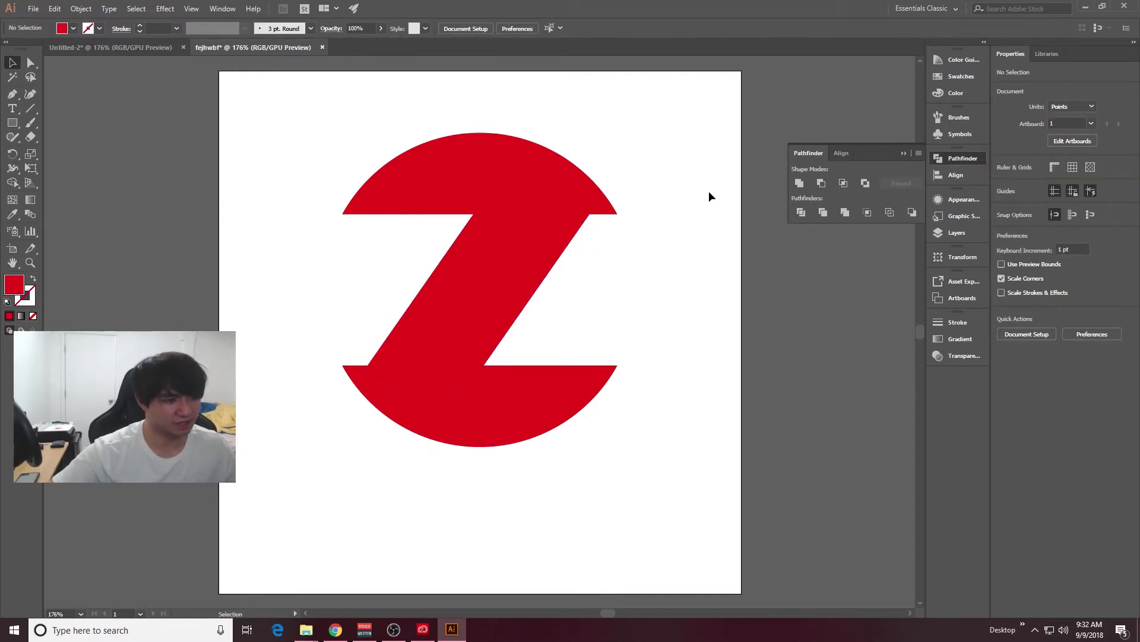
Merge the two circle segments and the slanted bar into one Z shape with the Shape Builder tool
drag(293, 104, 726, 472)
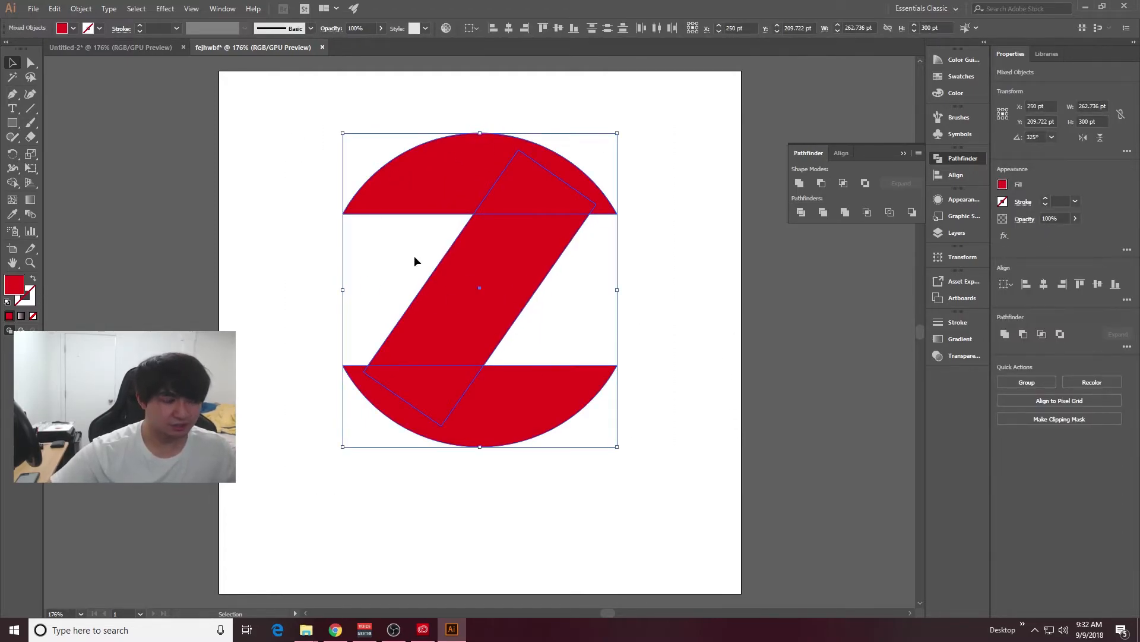
click(12, 183)
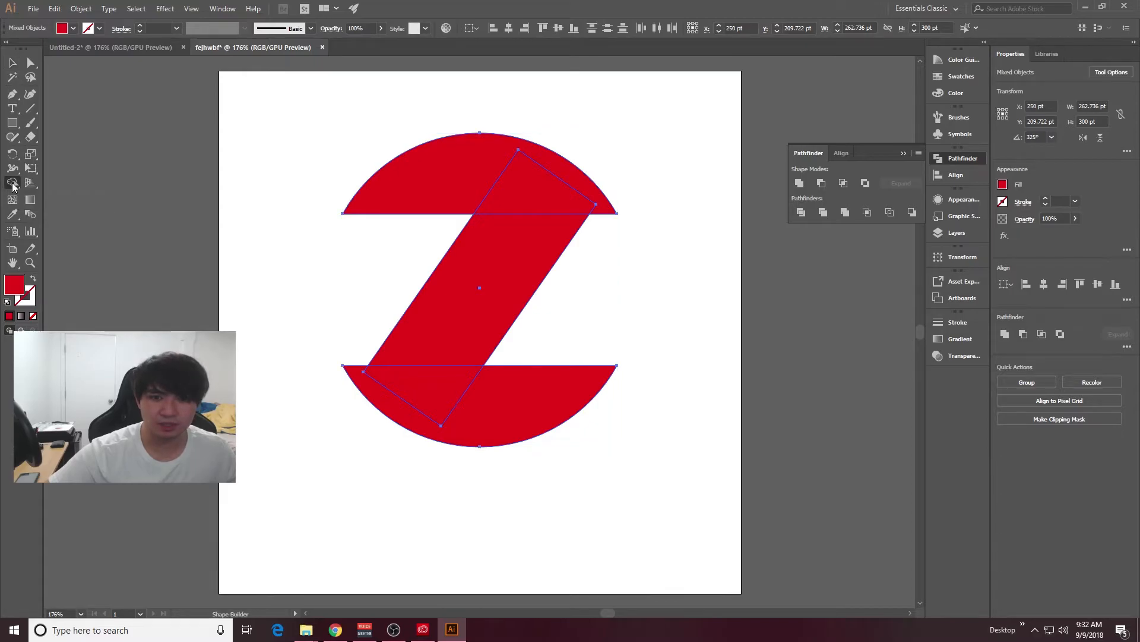
mouse_move(378, 181)
mouse_down()
mouse_move(539, 165)
mouse_move(530, 205)
mouse_move(394, 400)
mouse_move(405, 414)
mouse_move(462, 422)
mouse_move(514, 406)
mouse_move(440, 391)
mouse_move(515, 288)
mouse_up()
Try moving the merged Z shape around the artboard, undo the moves and deselect it
click(20, 64)
drag(504, 198, 421, 215)
drag(425, 215, 566, 208)
drag(565, 208, 534, 213)
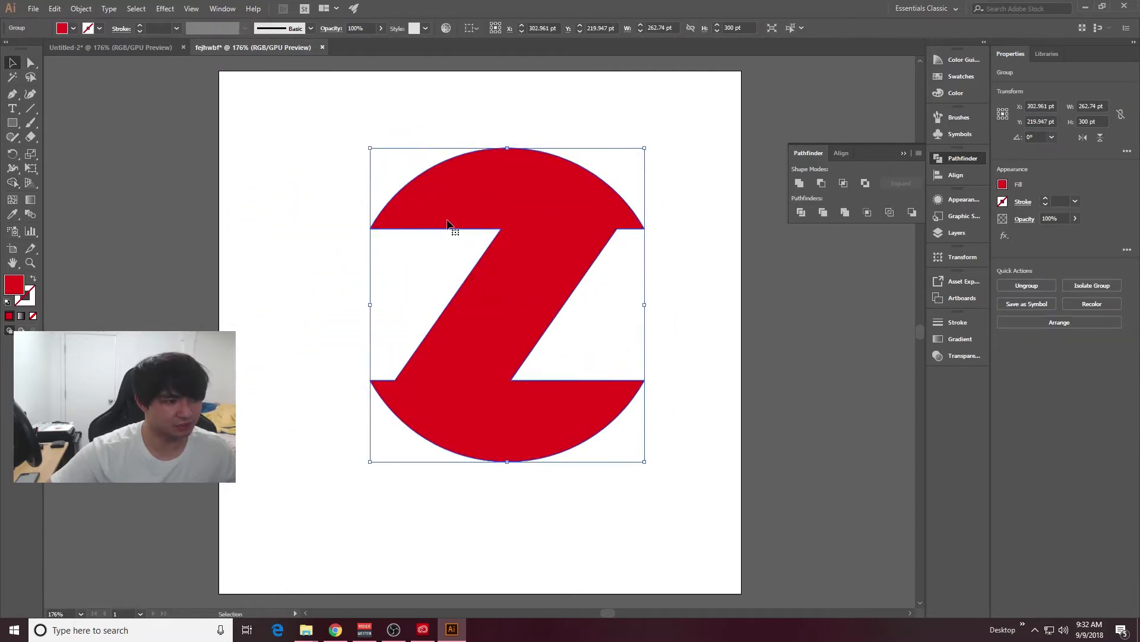
key(ctrl+z)
key(ctrl+z)
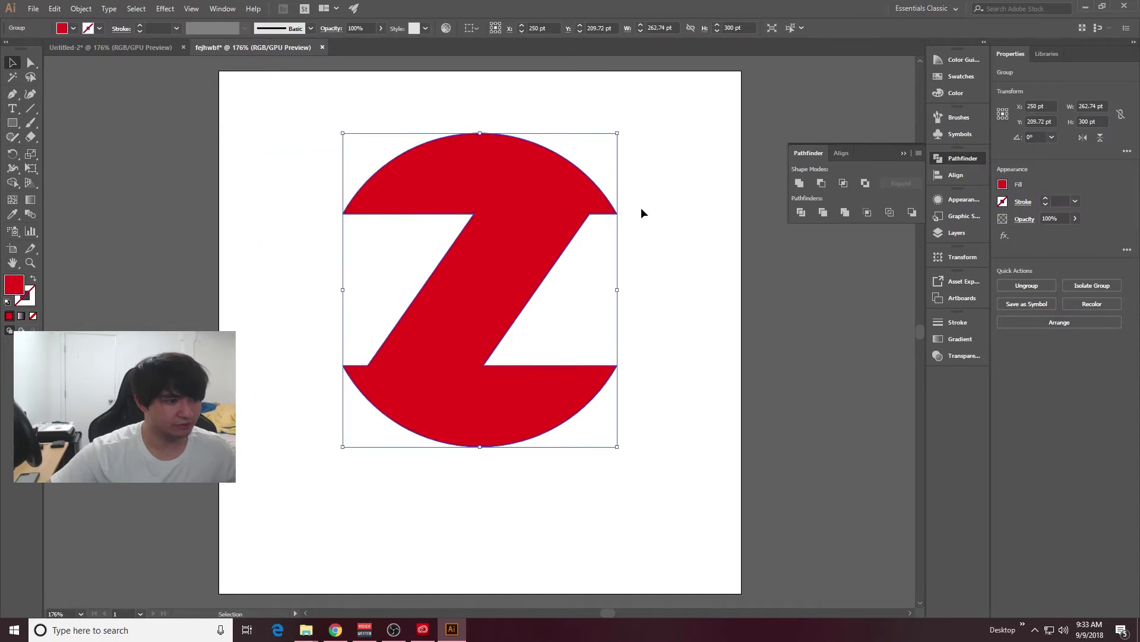
click(641, 209)
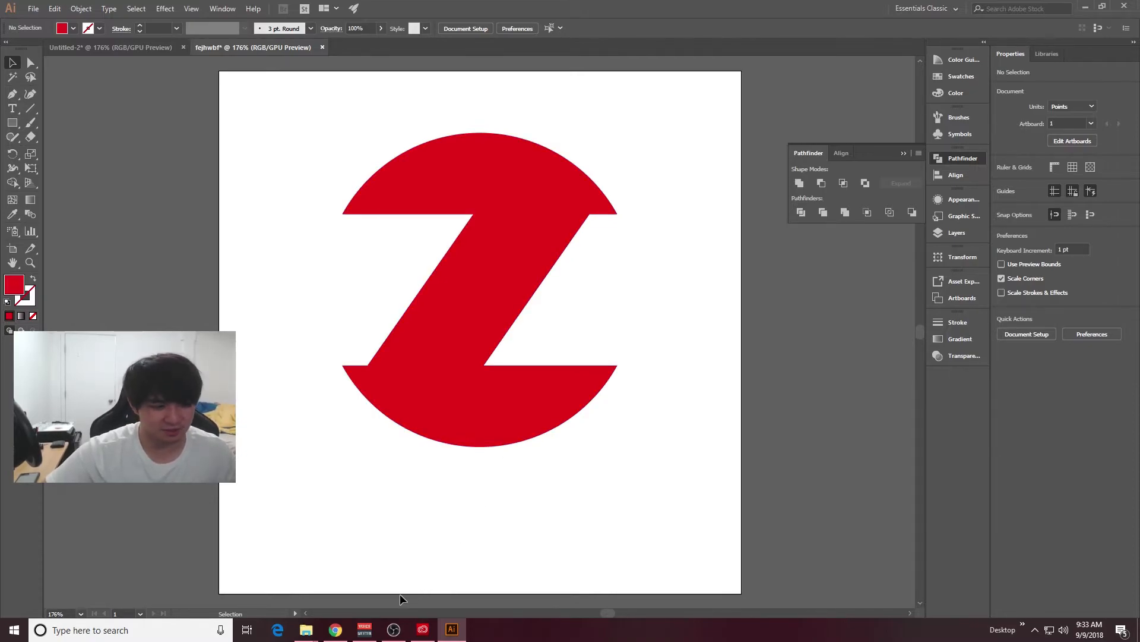
Switch to Chrome and browse the Techno > Square fonts on dafont.com
click(336, 630)
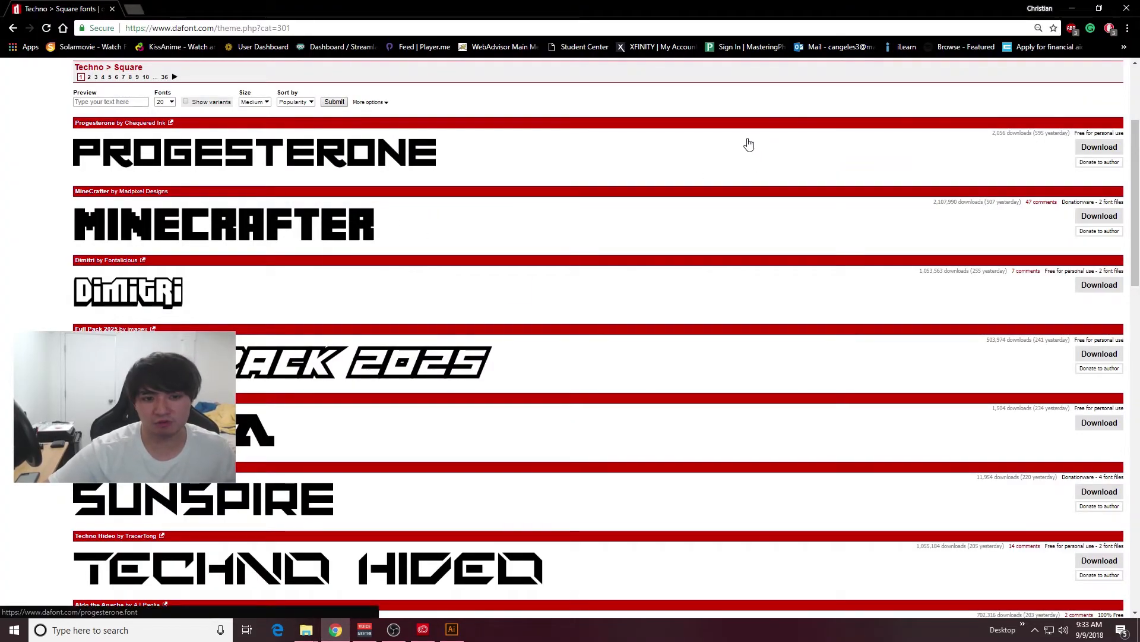
scroll(748, 144, down, 3)
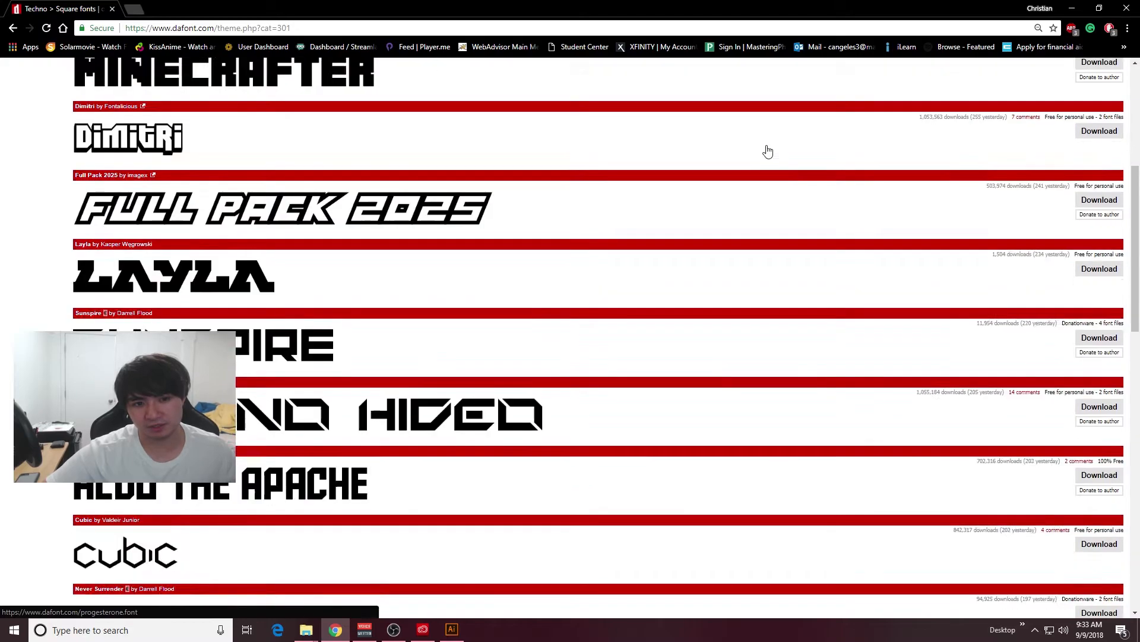
scroll(764, 152, up, 6)
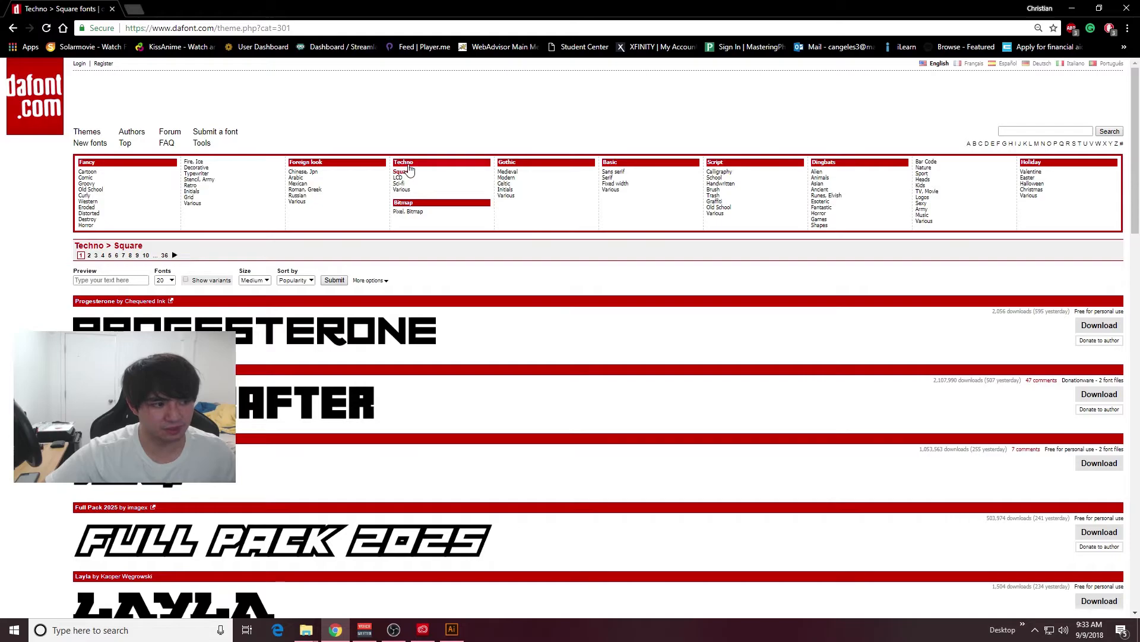
Download the MineCrafter font from dafont.com and install its Minecrafter.Reg font file
scroll(1034, 359, down, 1)
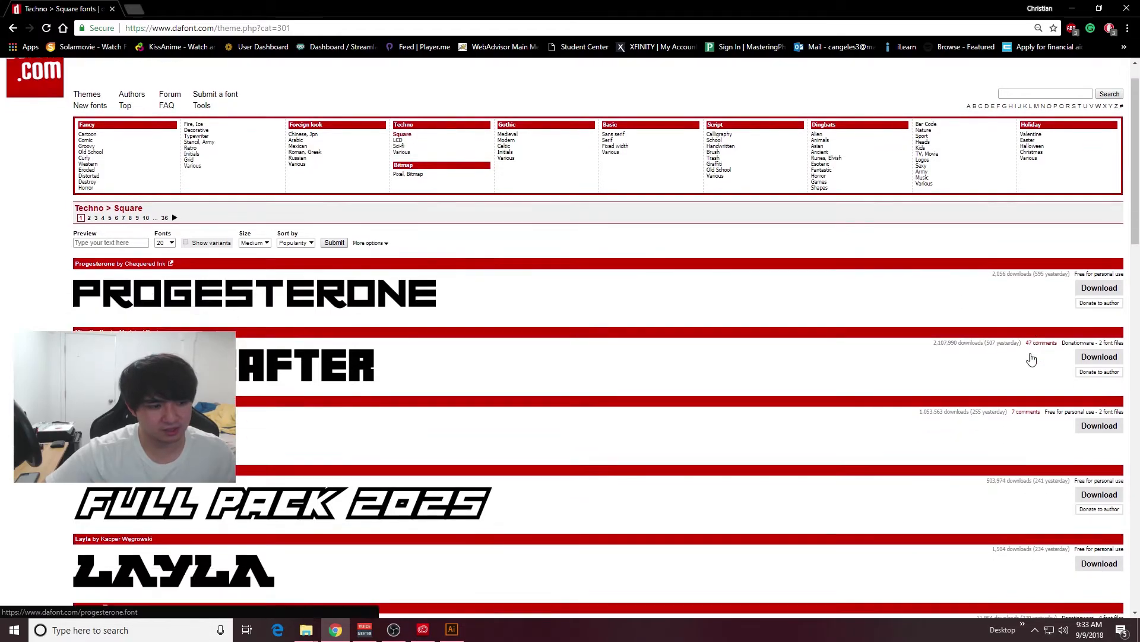
scroll(267, 354, down, 1)
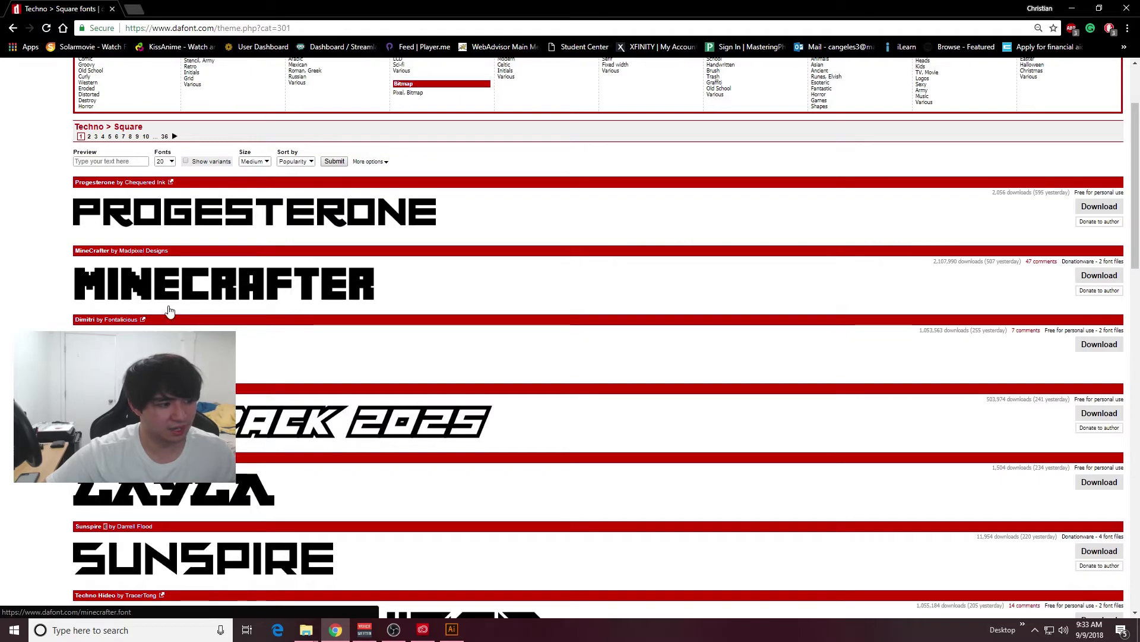
click(1084, 278)
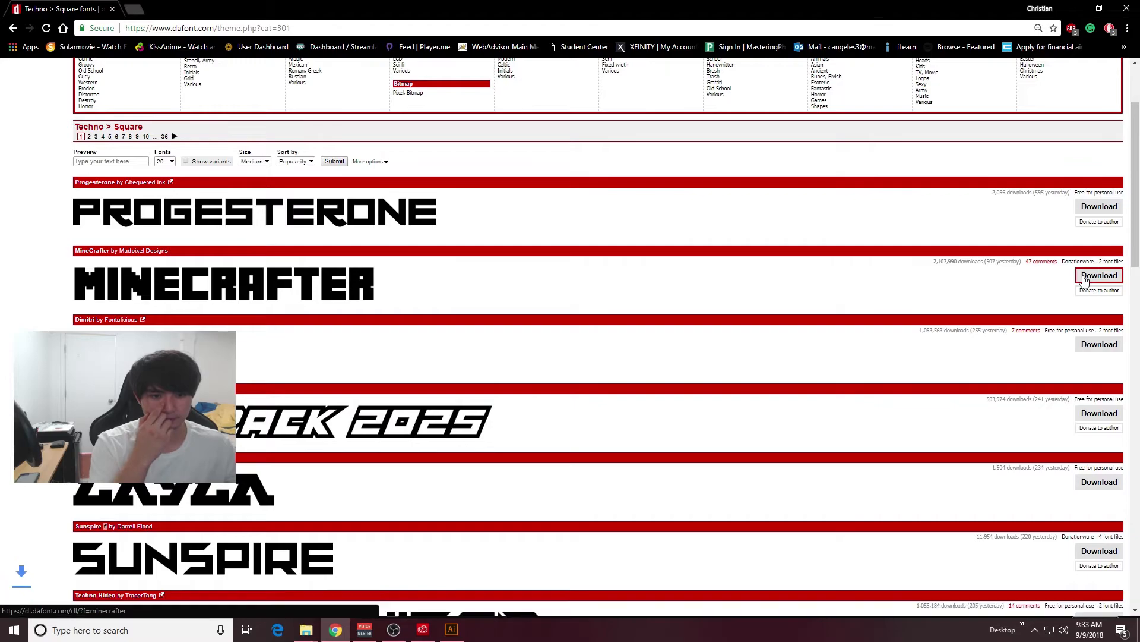
click(29, 608)
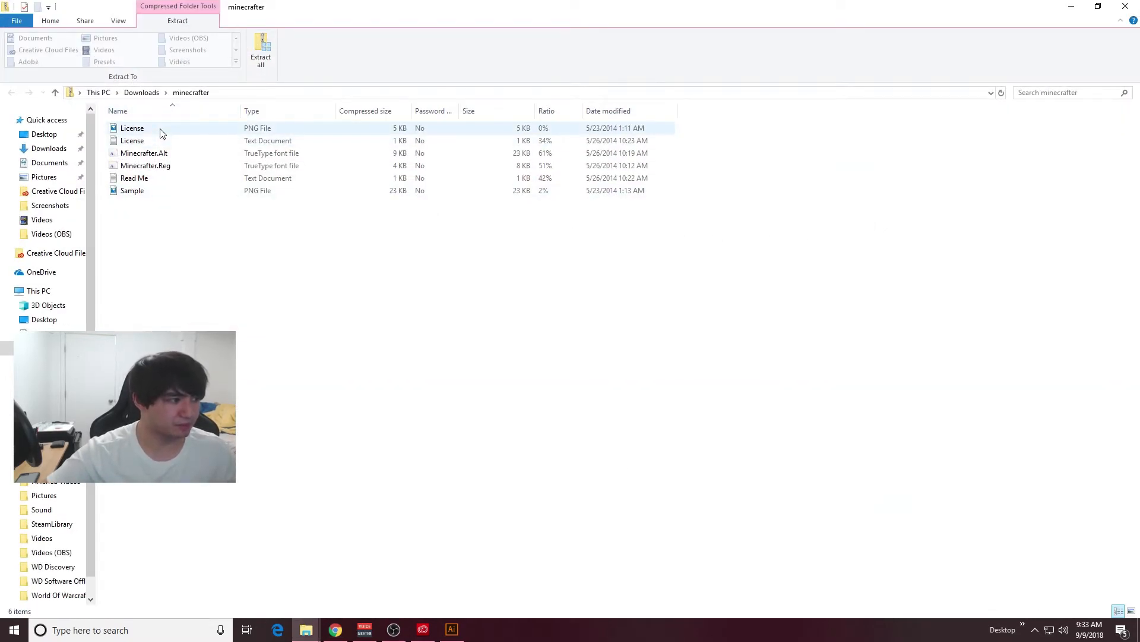
double_click(196, 169)
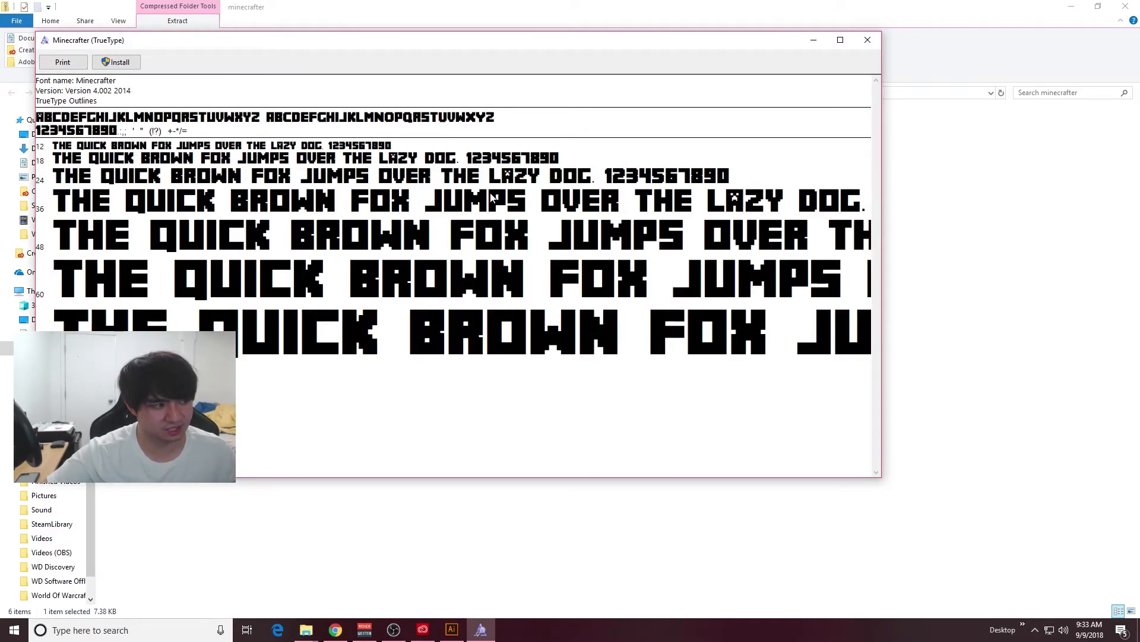
click(118, 61)
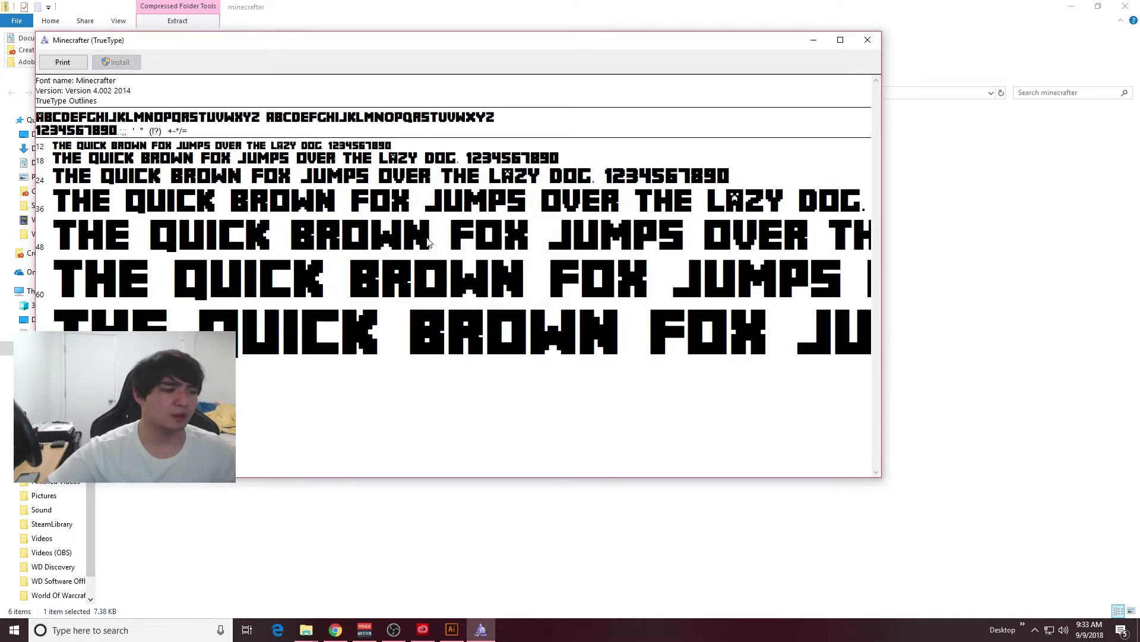
Switch to Illustrator, add a line of point text beside the top of the Z shape and set its font to Minecrafter
click(451, 629)
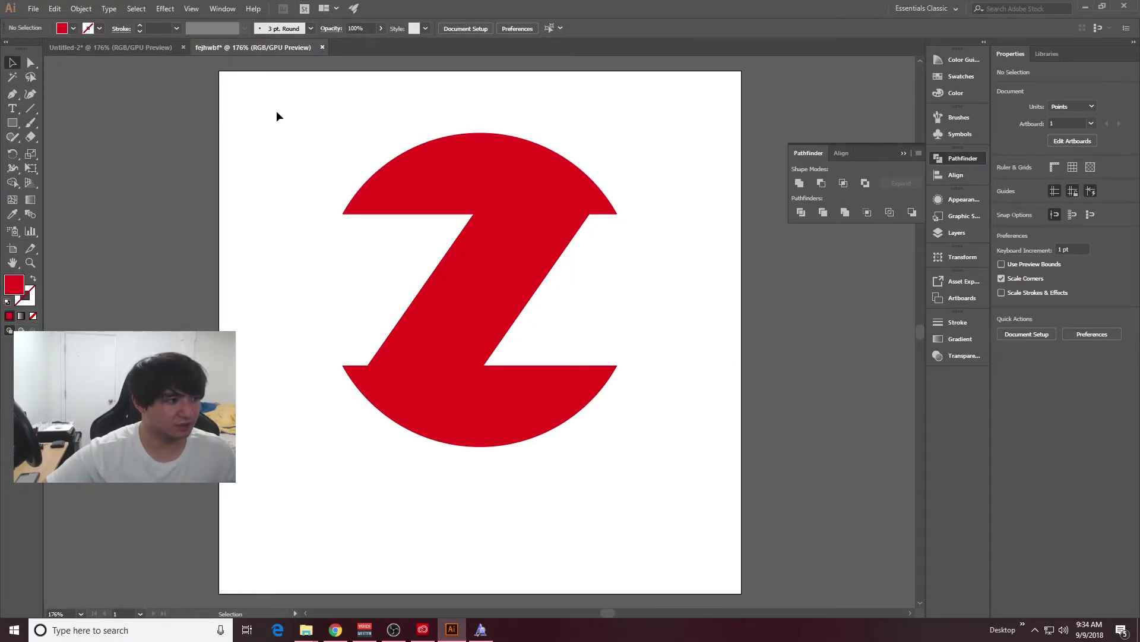
key(t)
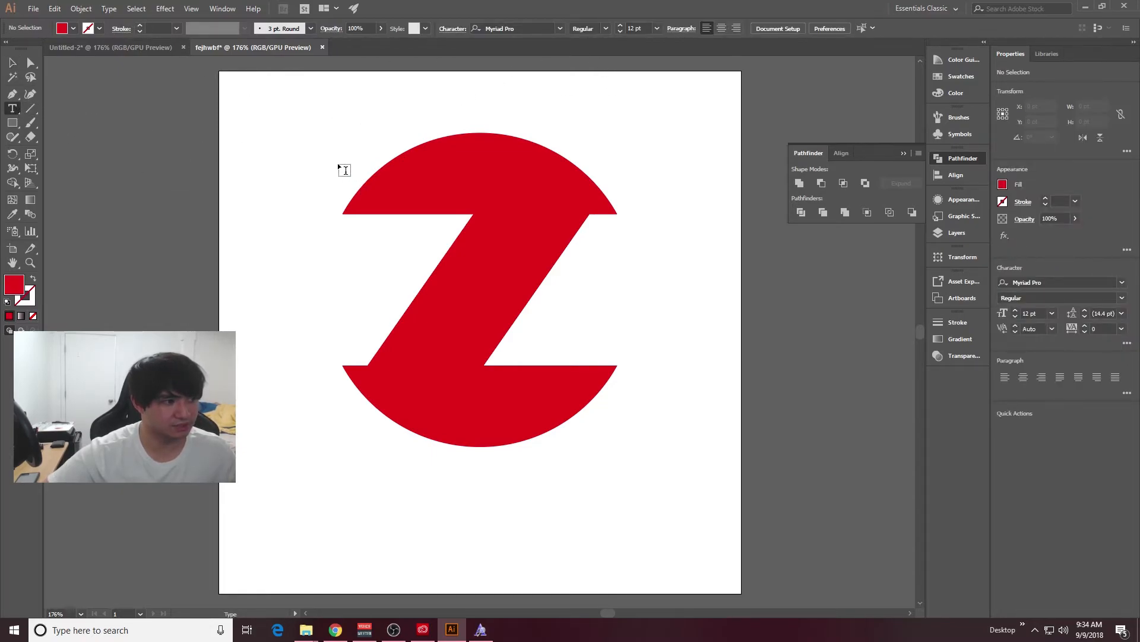
click(321, 146)
click(473, 28)
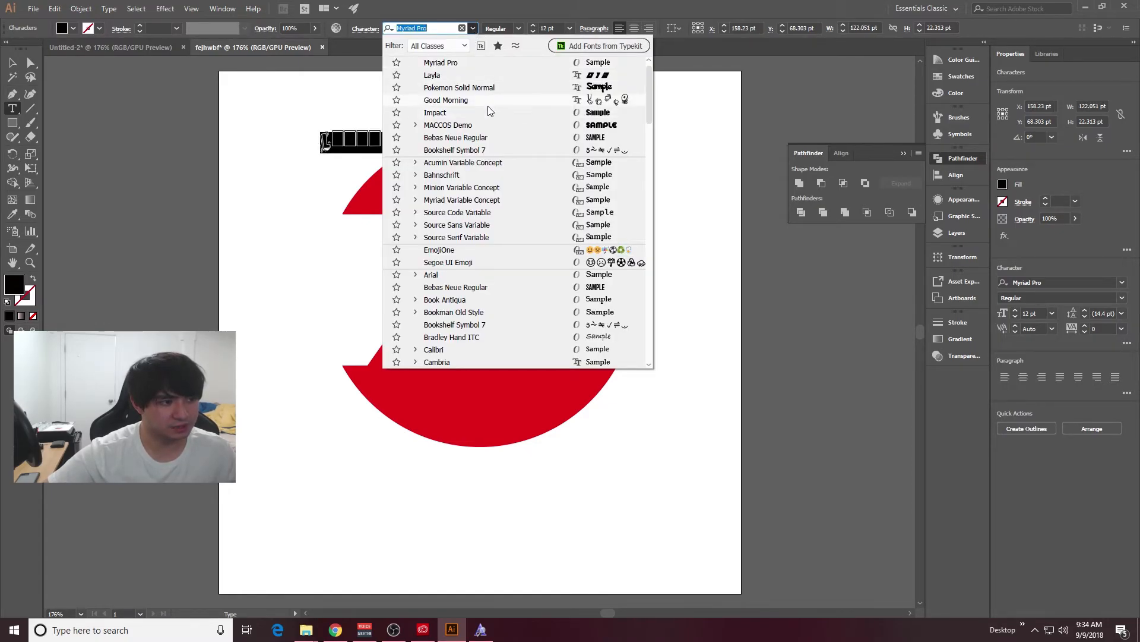
click(481, 630)
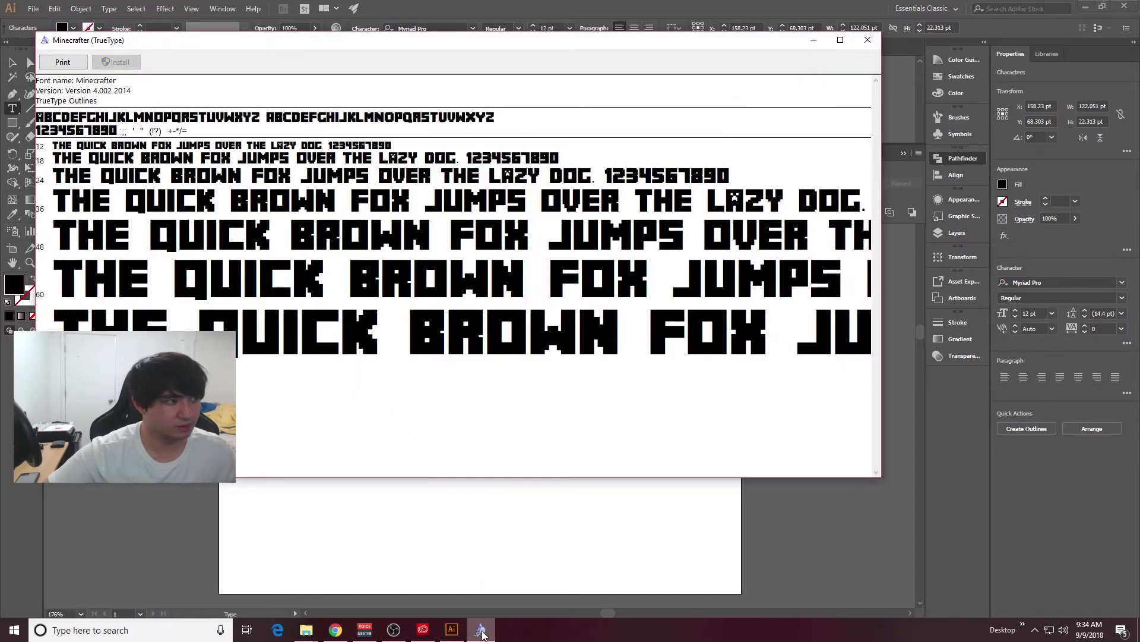
click(481, 630)
click(474, 28)
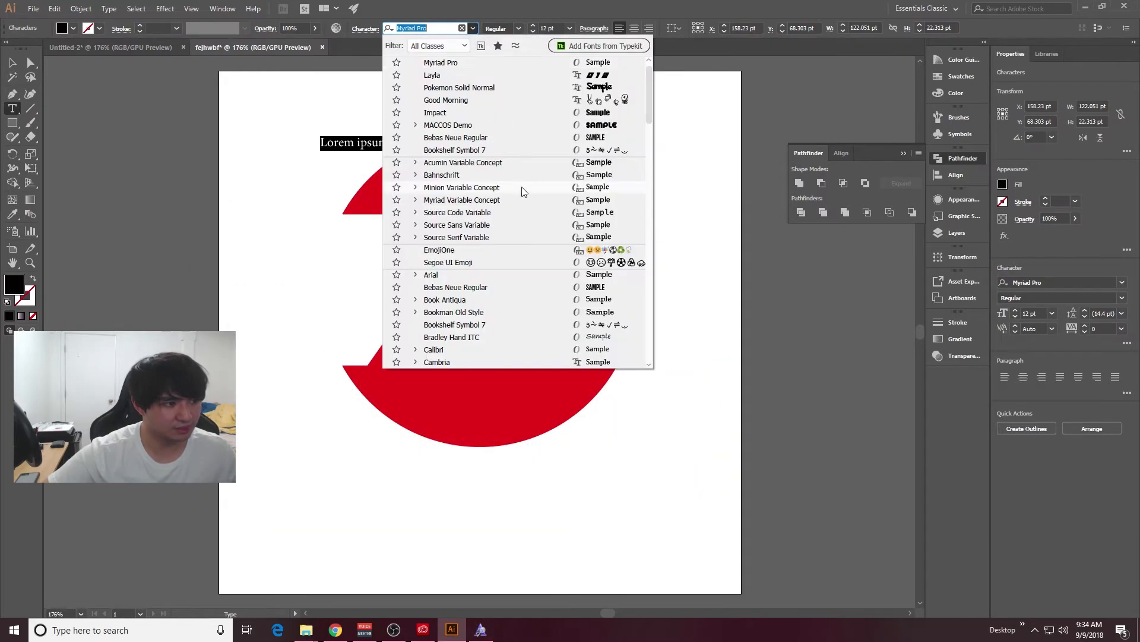
scroll(522, 190, down, 20)
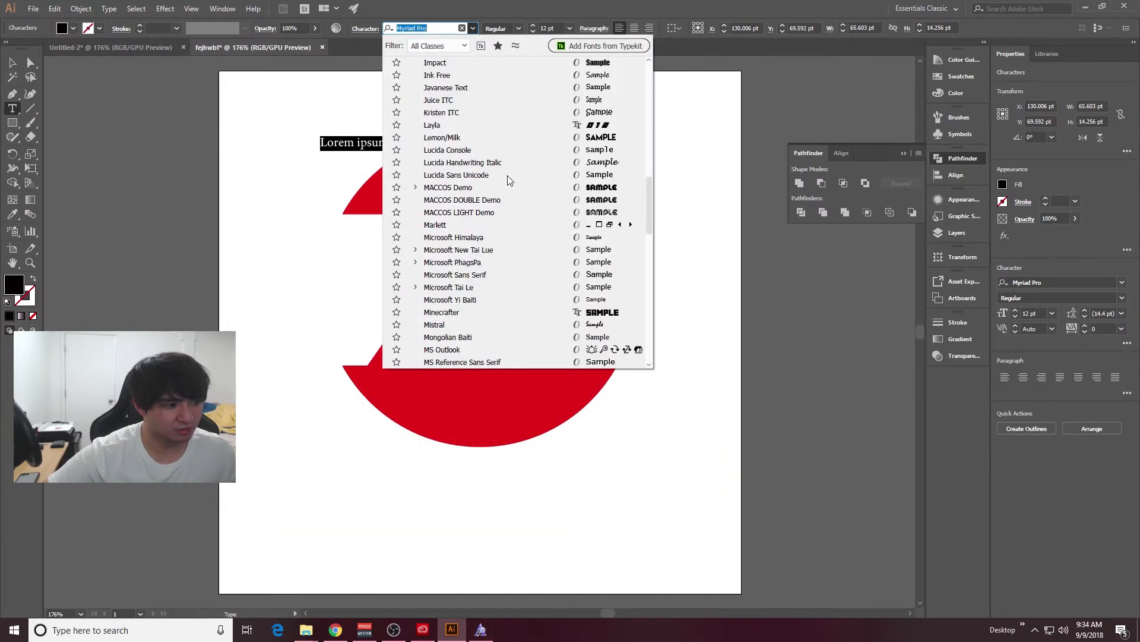
scroll(498, 259, down, 3)
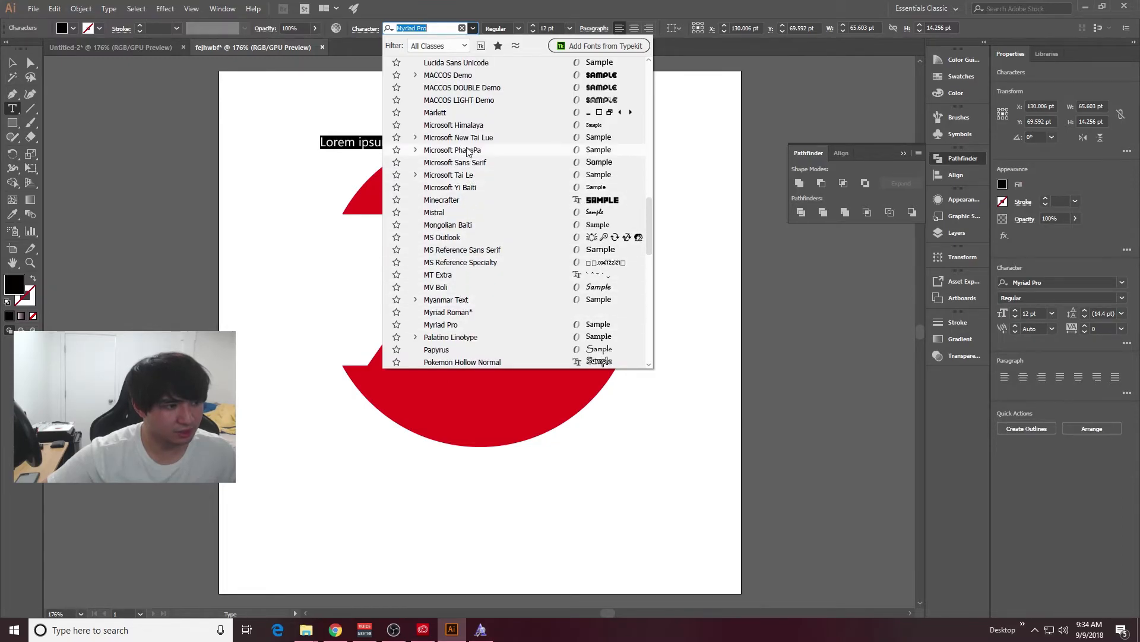
click(452, 200)
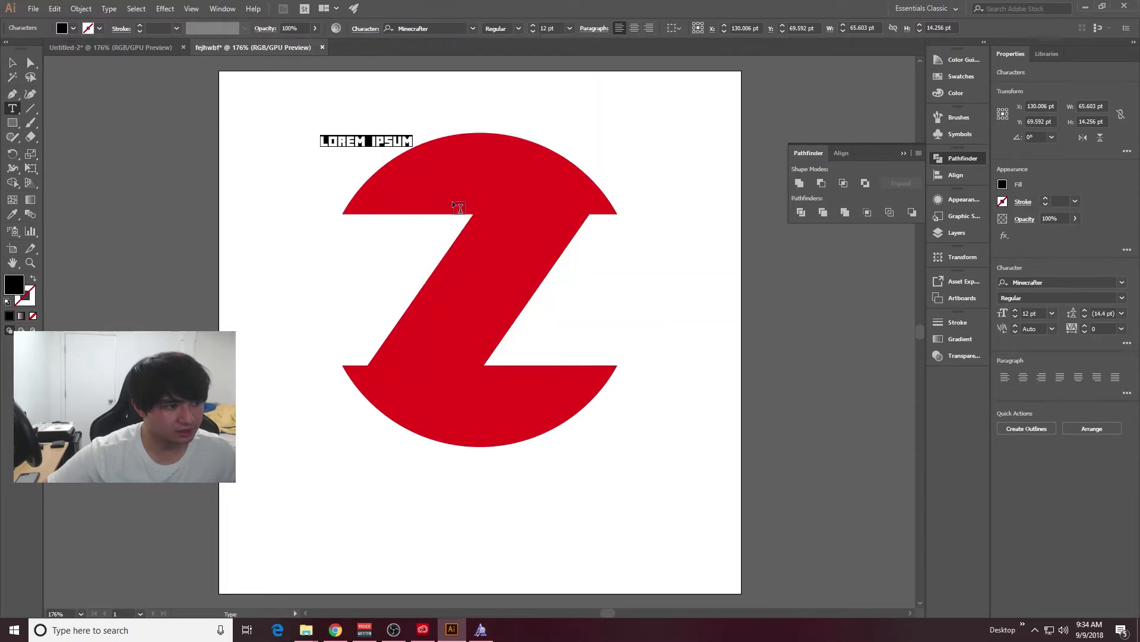
Replace the placeholder text with the initials "CA"
text(CA)
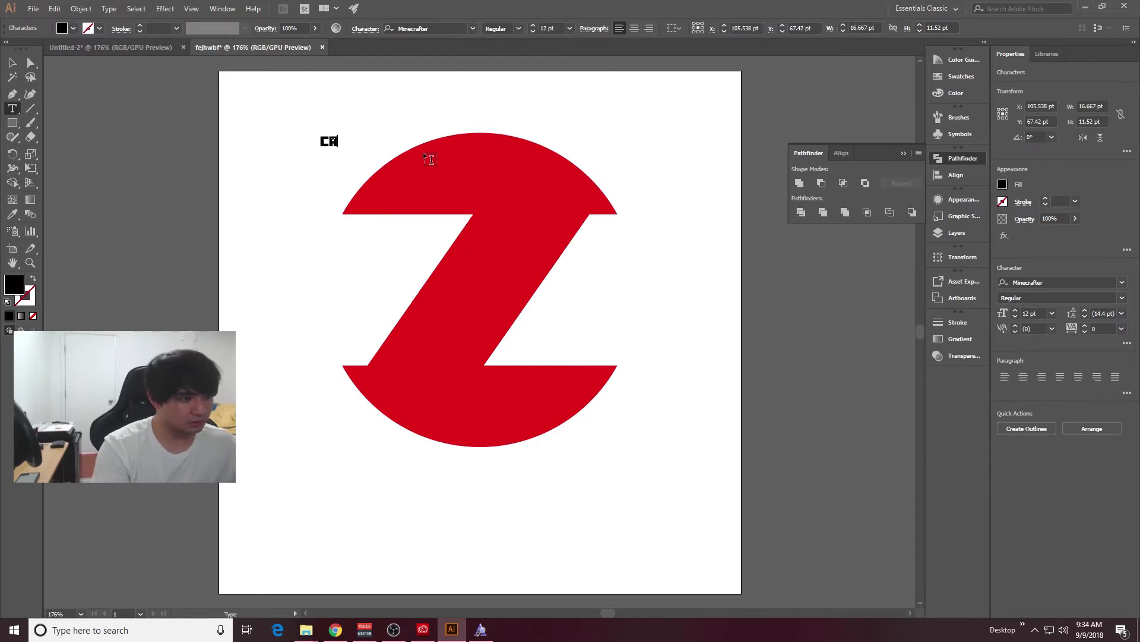
key(BackSpace)
text(a)
key(BackSpace)
text(a)
key(BackSpace)
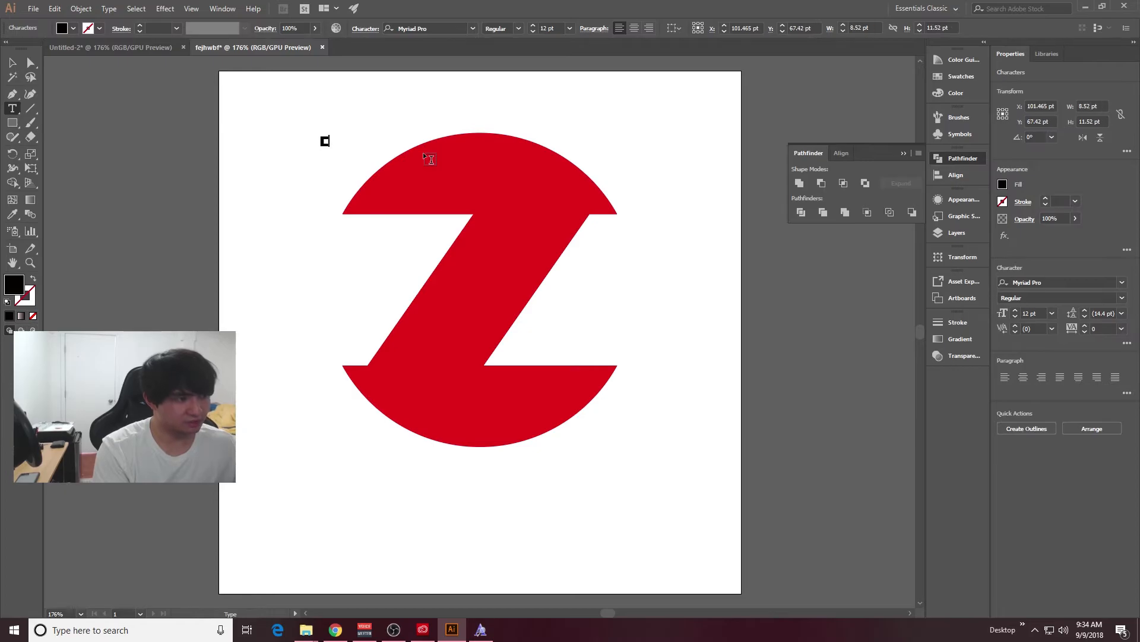
key(BackSpace)
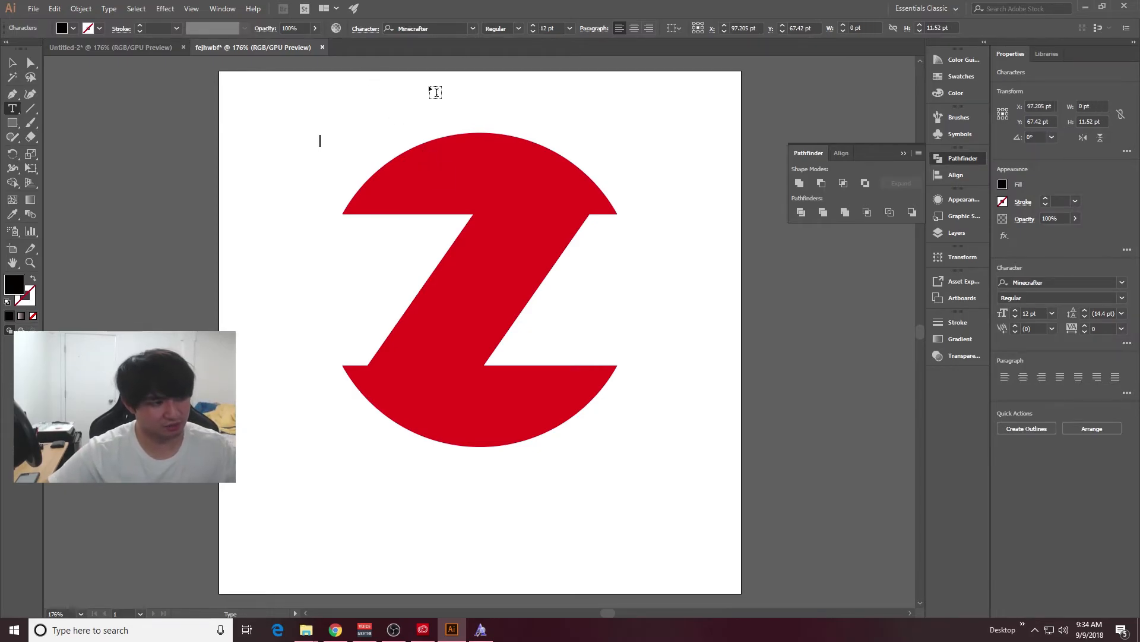
text(CA)
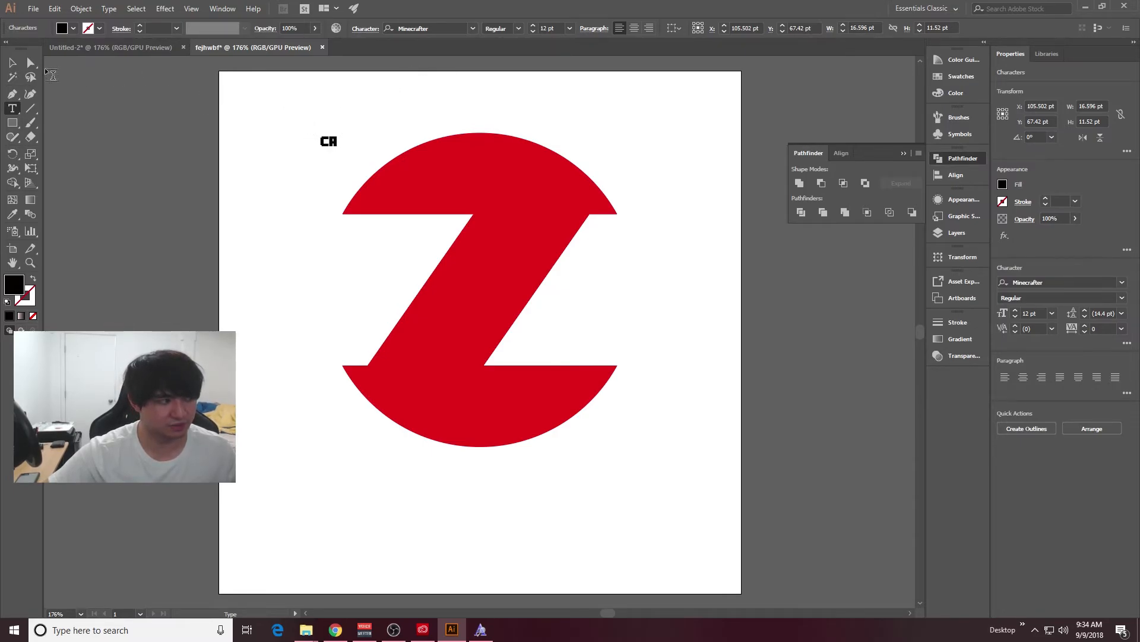
Enlarge the CA text to about 239 pt wide and 141 pt high and place it over the middle of the Z shape
click(18, 62)
drag(338, 149, 535, 276)
drag(498, 227, 538, 300)
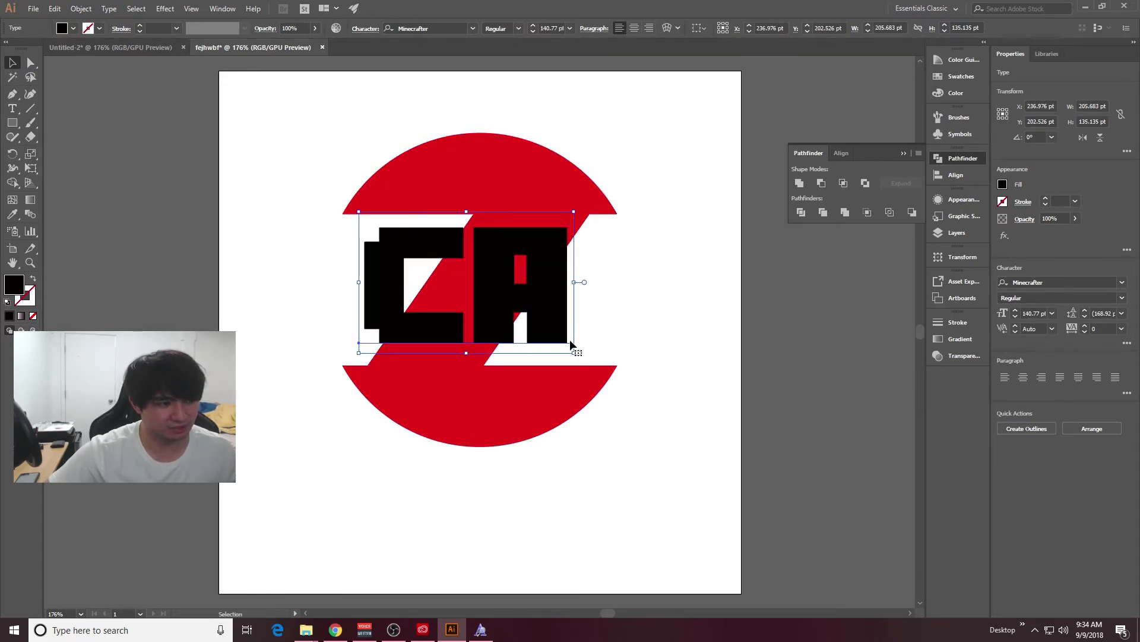
drag(575, 352, 609, 361)
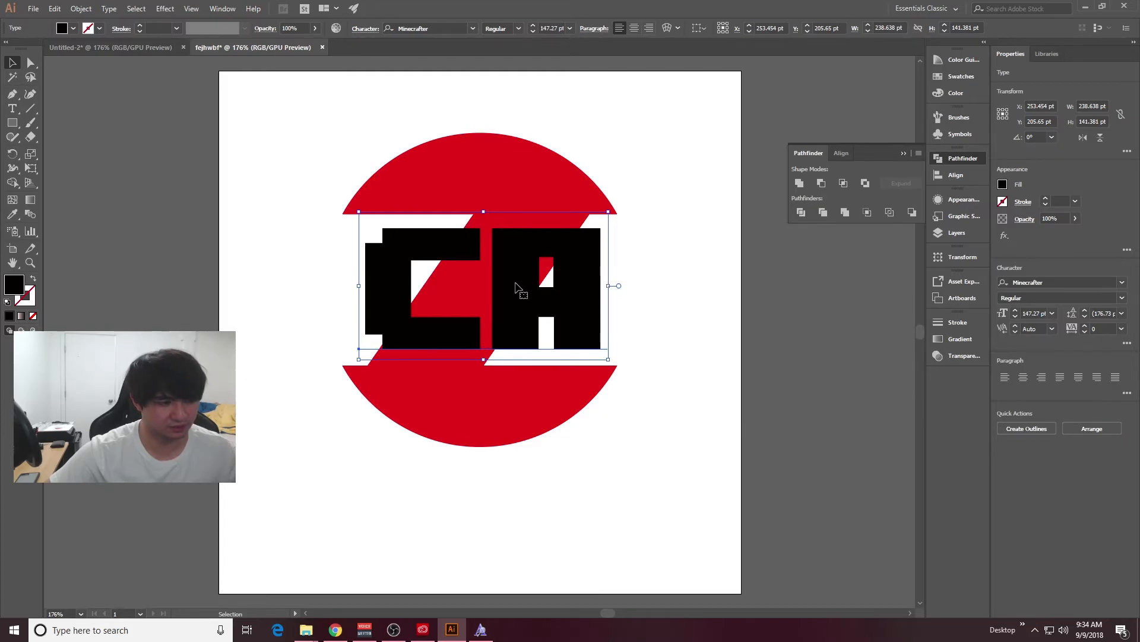
Stretch the CA text sideways to about 268 pt wide so it spans the circle
shift+click(554, 168)
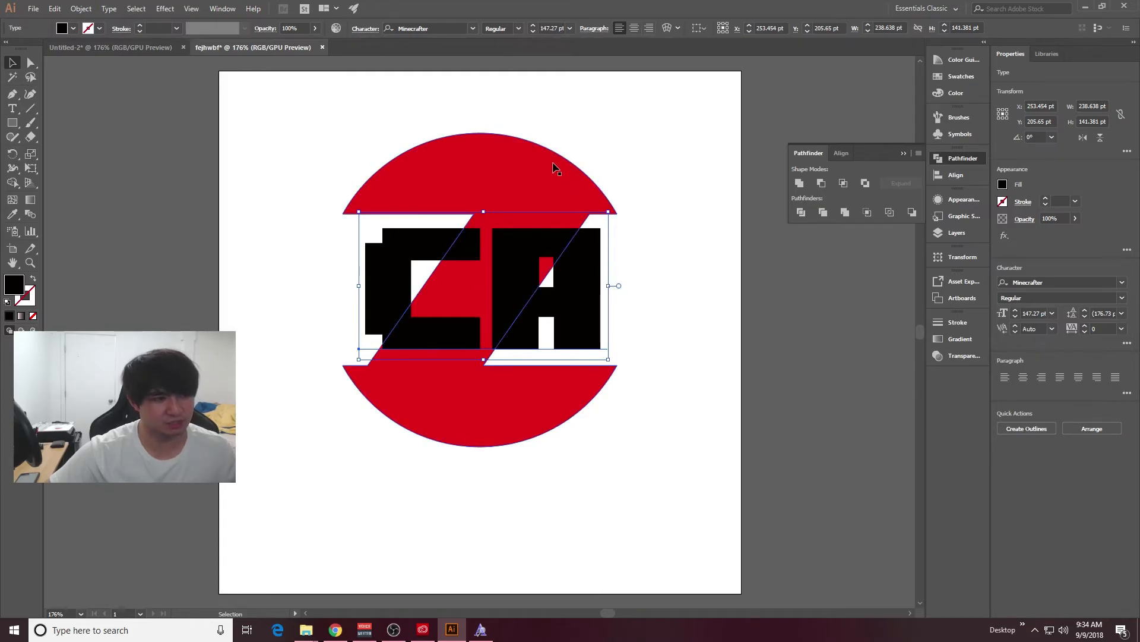
click(294, 256)
click(468, 269)
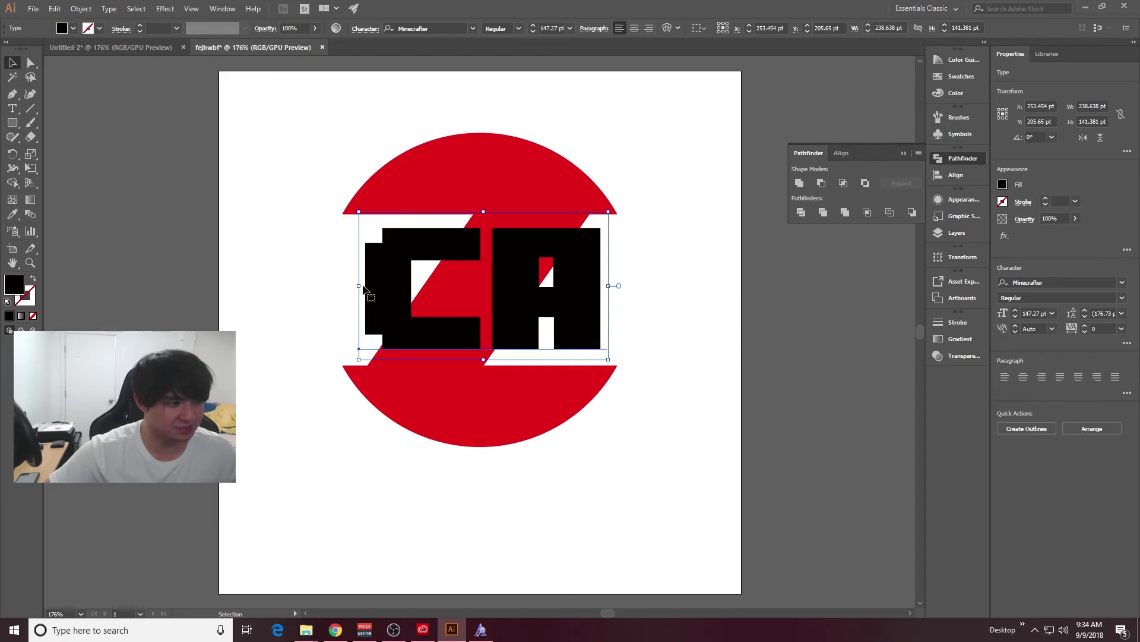
drag(359, 286, 332, 286)
drag(606, 285, 603, 280)
click(668, 256)
Insert a period between the C and the A in the text
key(t)
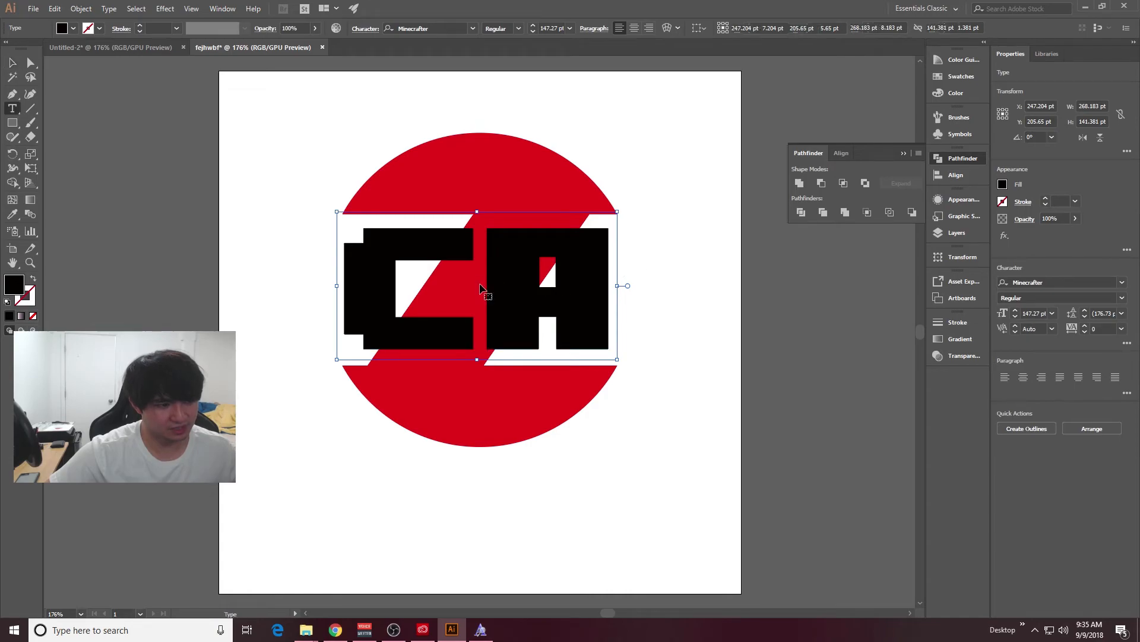
click(488, 284)
double_click(484, 278)
click(473, 279)
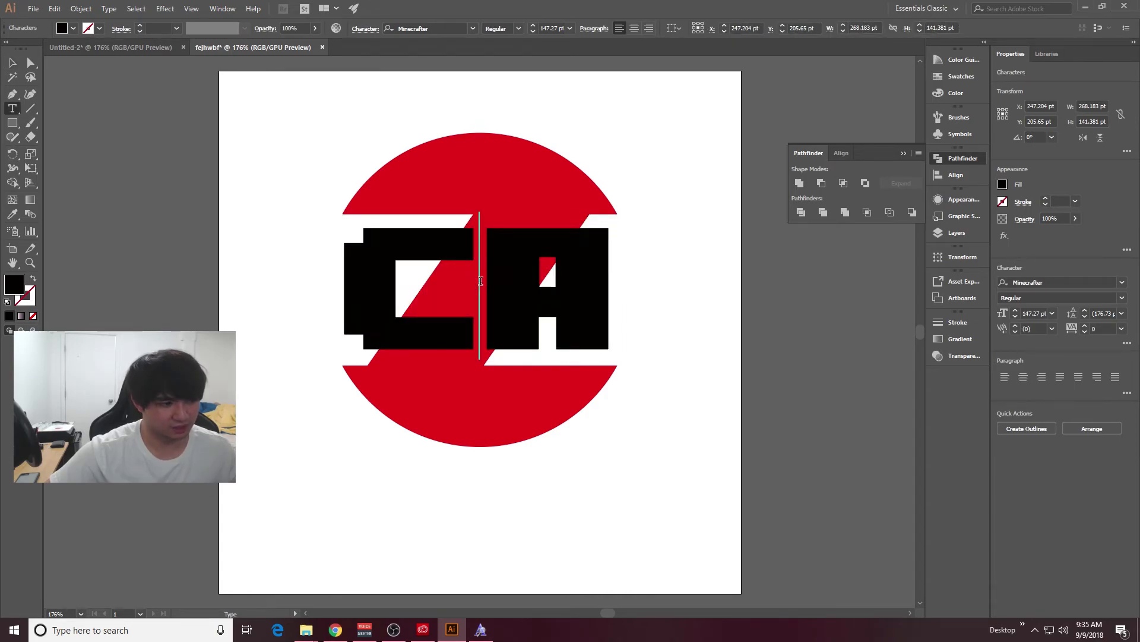
text(.)
click(642, 262)
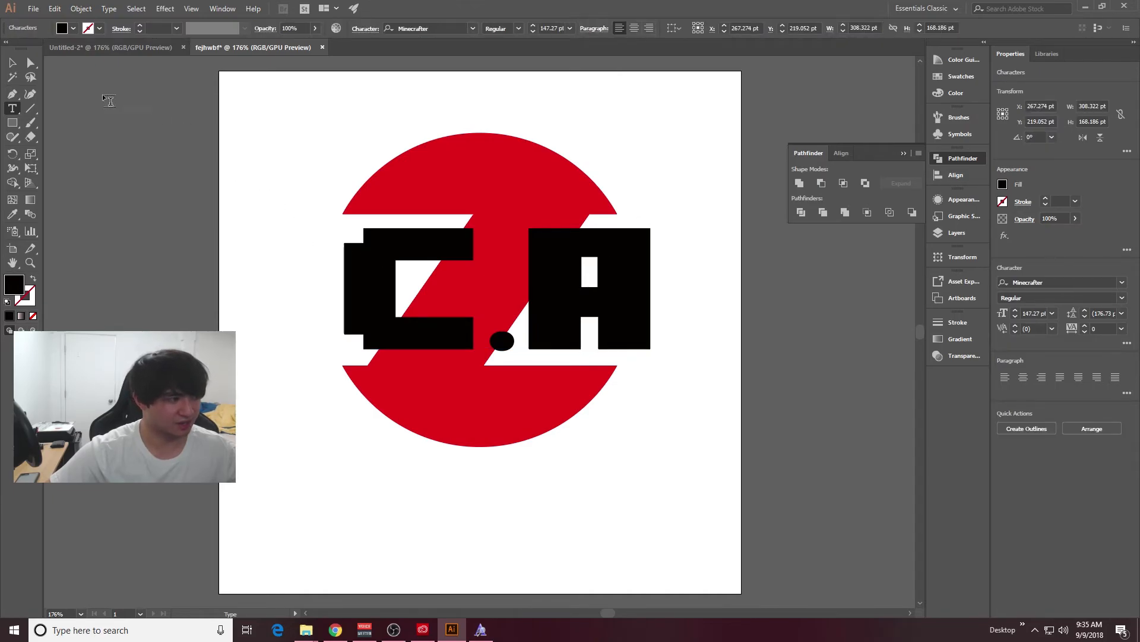
Shift the C.A text slightly left and narrow it to about 294 pt wide
key(Escape)
drag(368, 255, 363, 255)
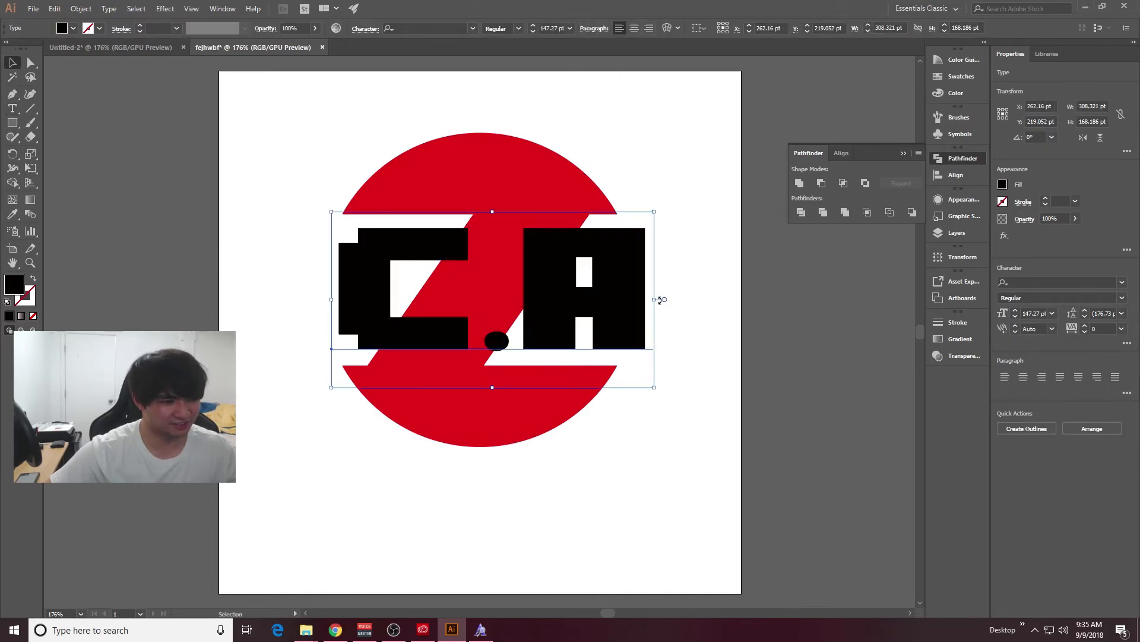
drag(657, 300, 638, 298)
click(668, 245)
click(636, 293)
click(681, 248)
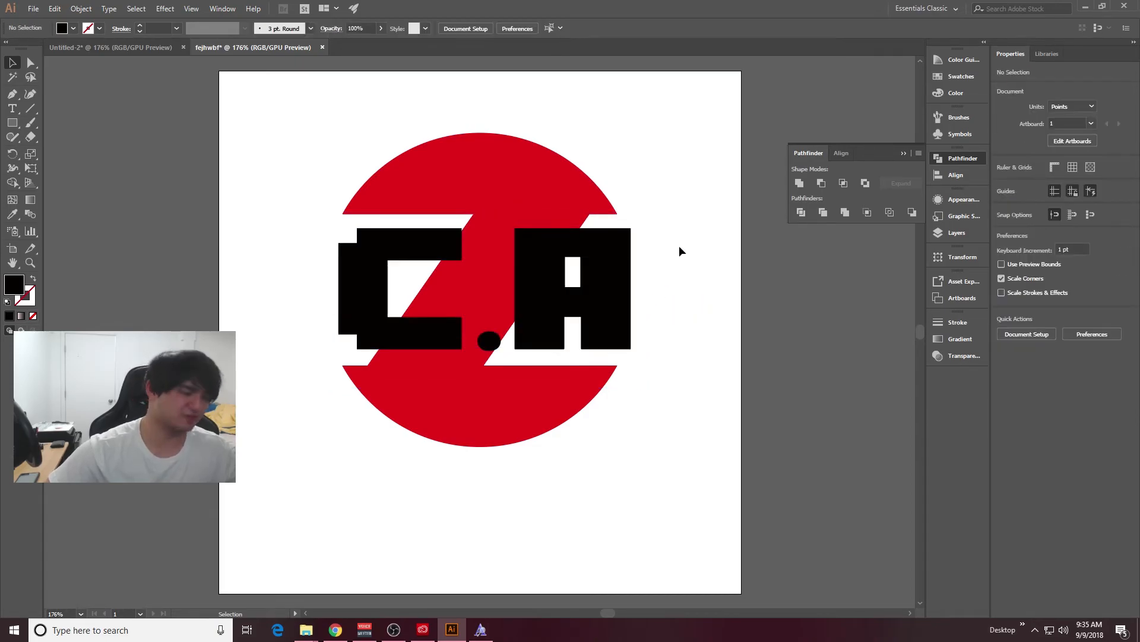
Change the font of the whole C.A text to Topo
click(491, 293)
double_click(522, 285)
key(ctrl+a)
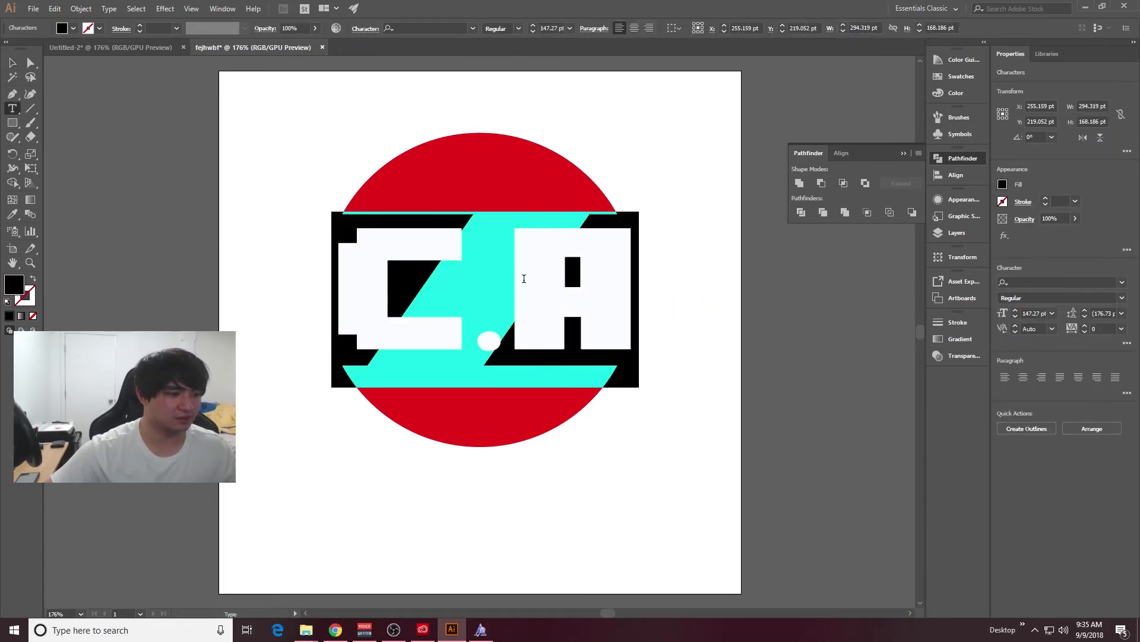
click(473, 28)
click(471, 79)
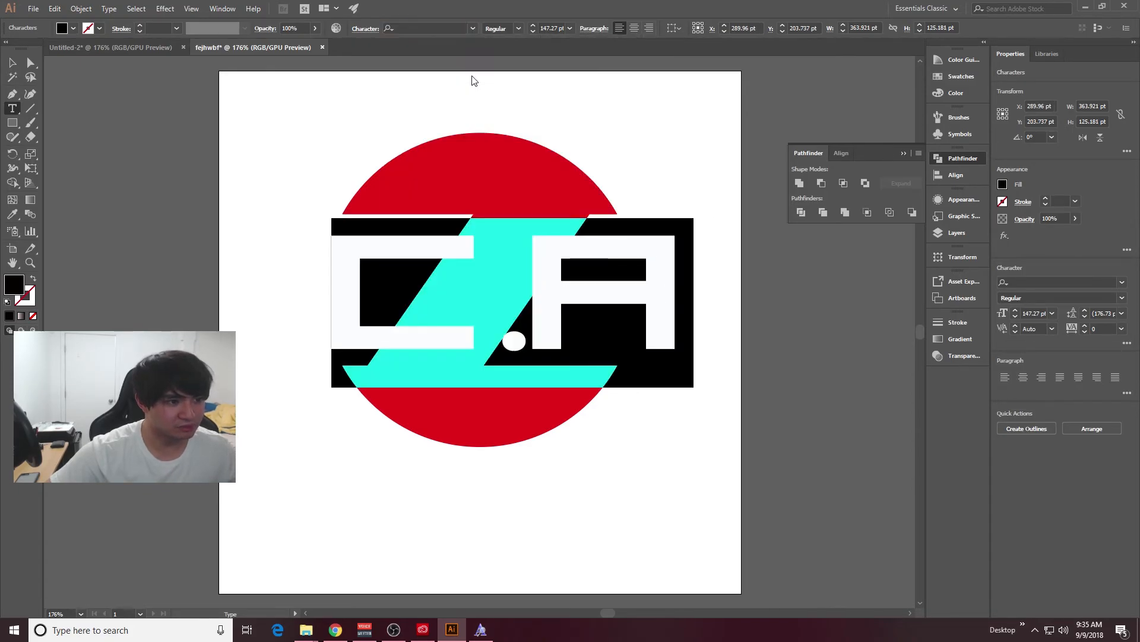
click(619, 261)
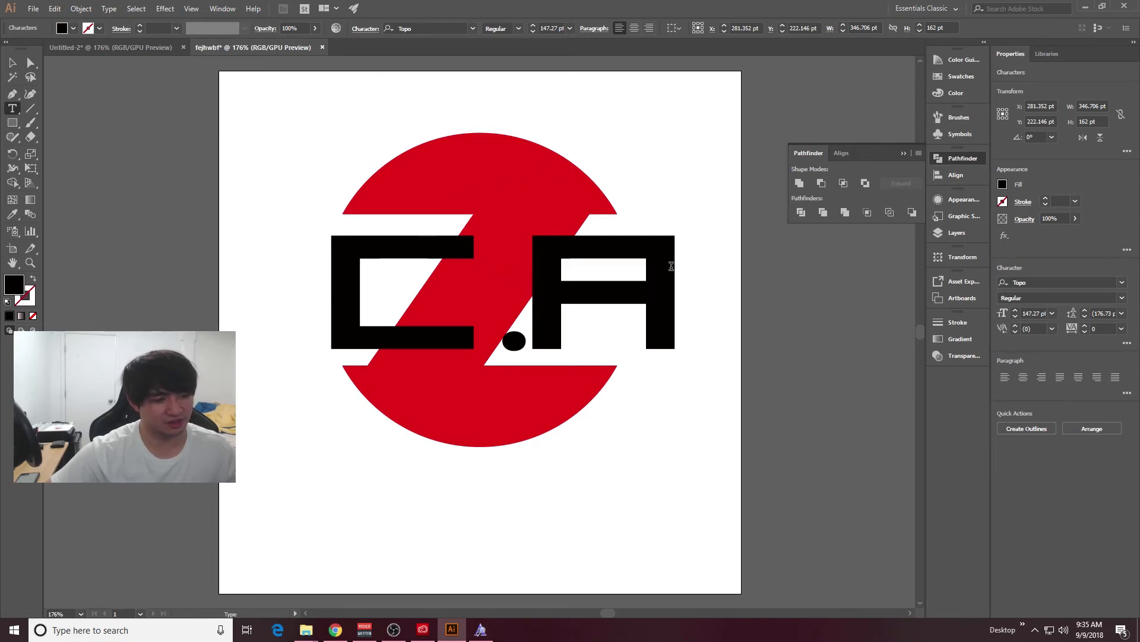
Narrow the C.A text from both sides to about 288 pt wide so it fits the circle's width
click(12, 62)
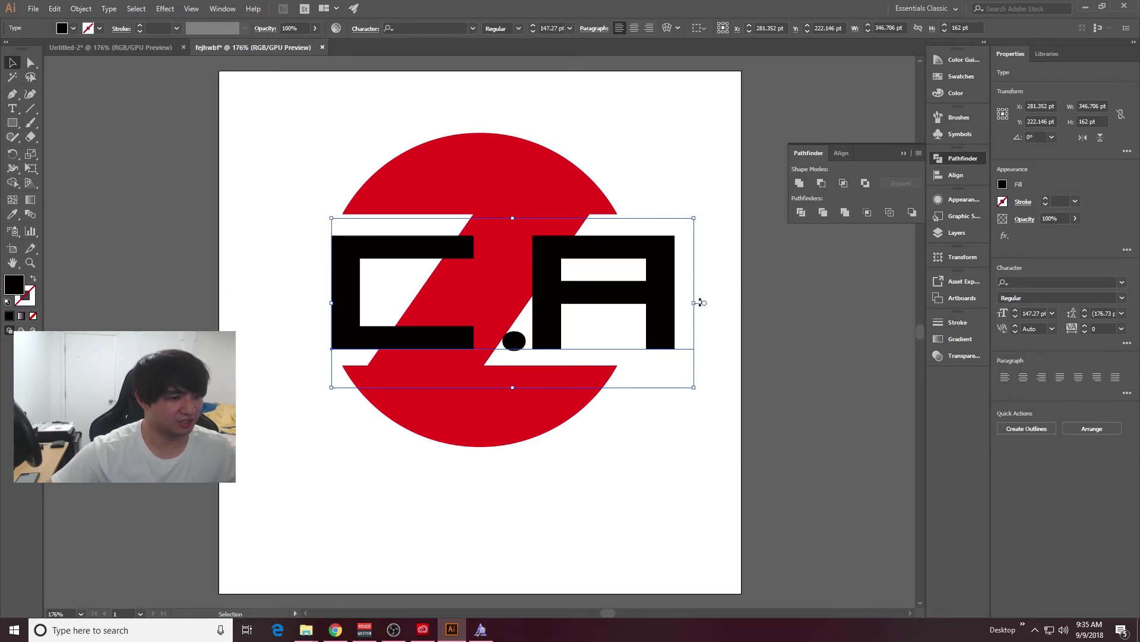
drag(701, 302, 635, 300)
click(676, 262)
click(614, 310)
click(380, 297)
click(334, 303)
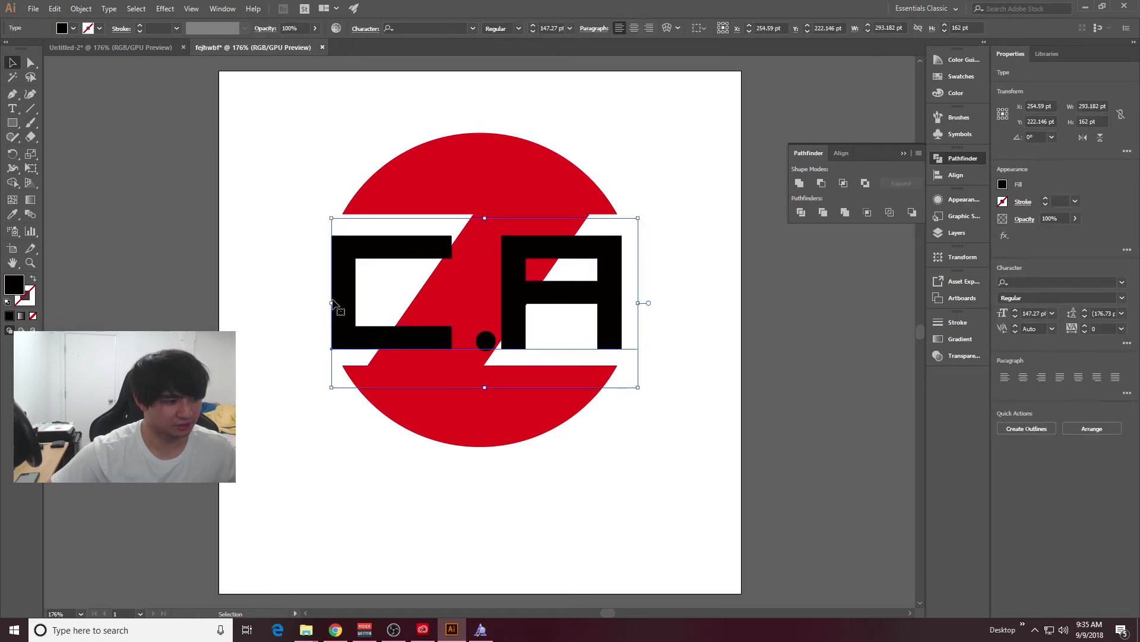
drag(334, 302, 337, 302)
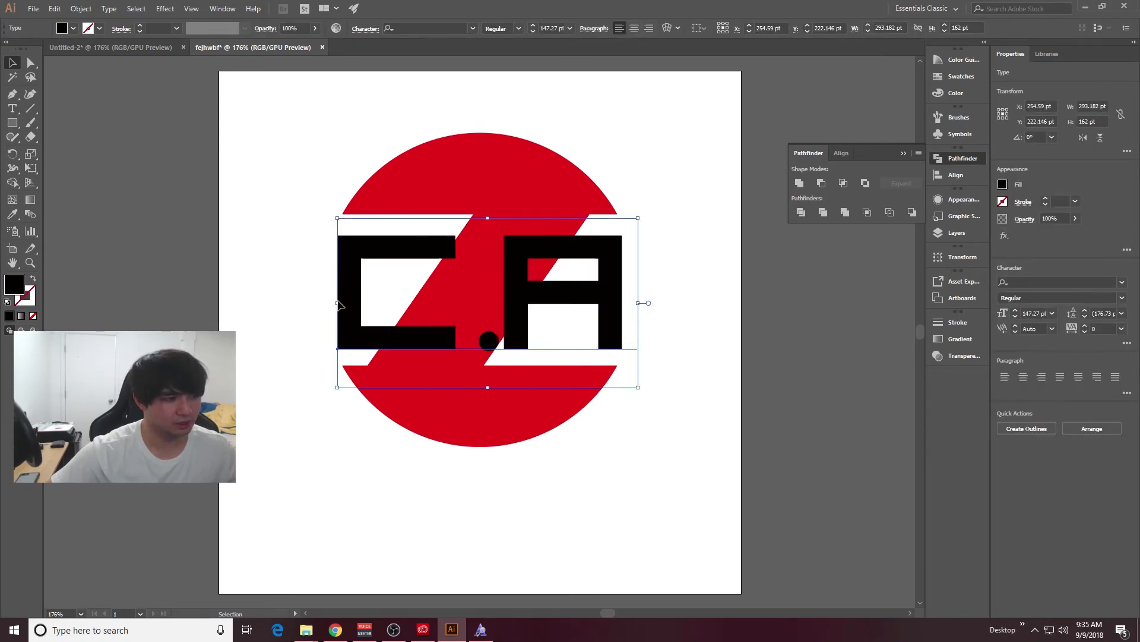
click(682, 139)
double_click(598, 252)
key(ctrl+a)
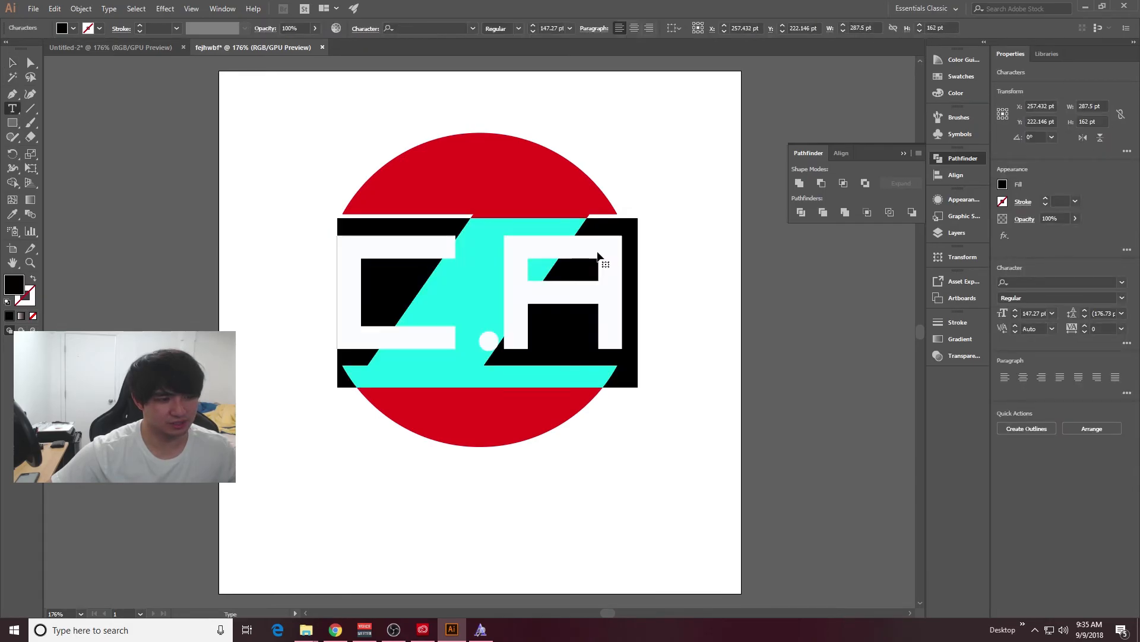
click(622, 244)
key(Escape)
click(591, 229)
text(C)
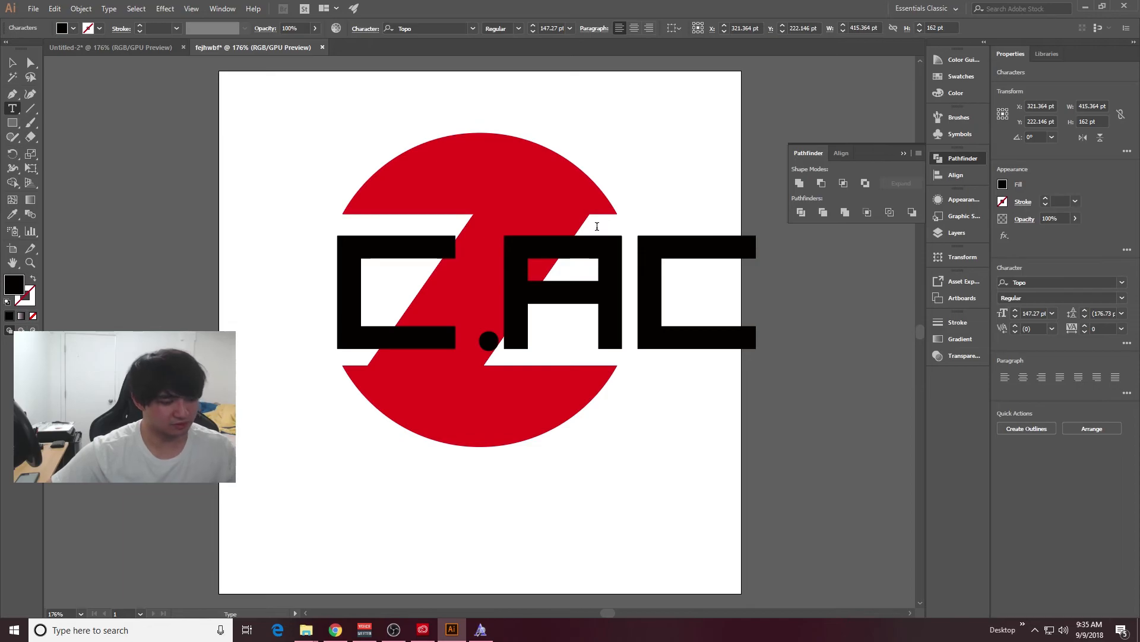
key(BackSpace)
key(Escape)
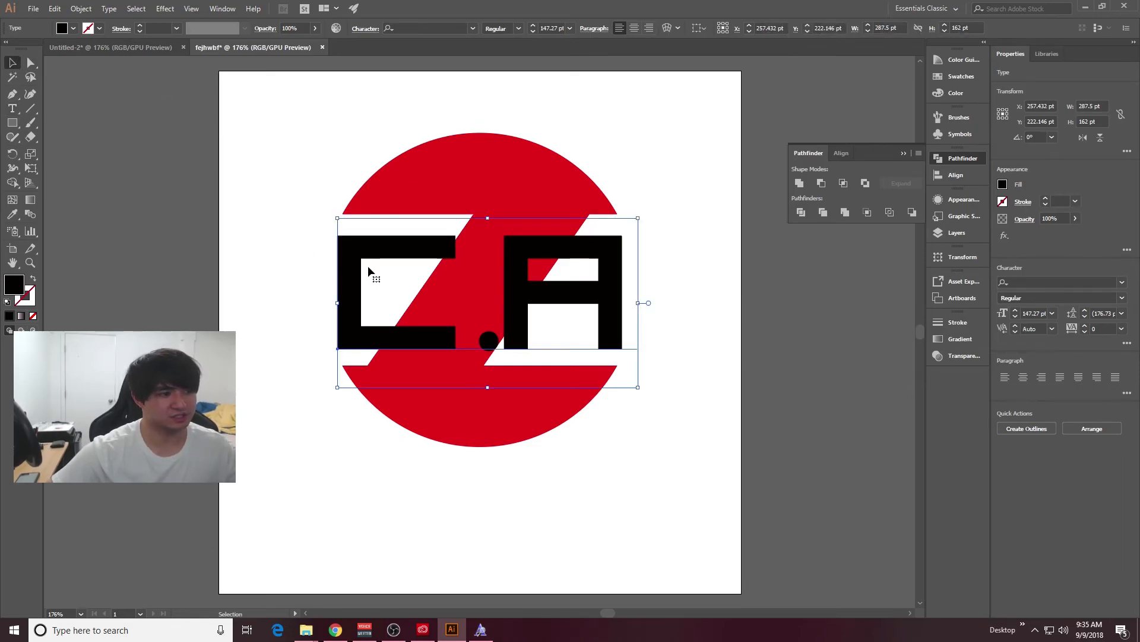
Try a red swatch as the fill of the C.A text and return the fill to black
click(957, 76)
click(956, 94)
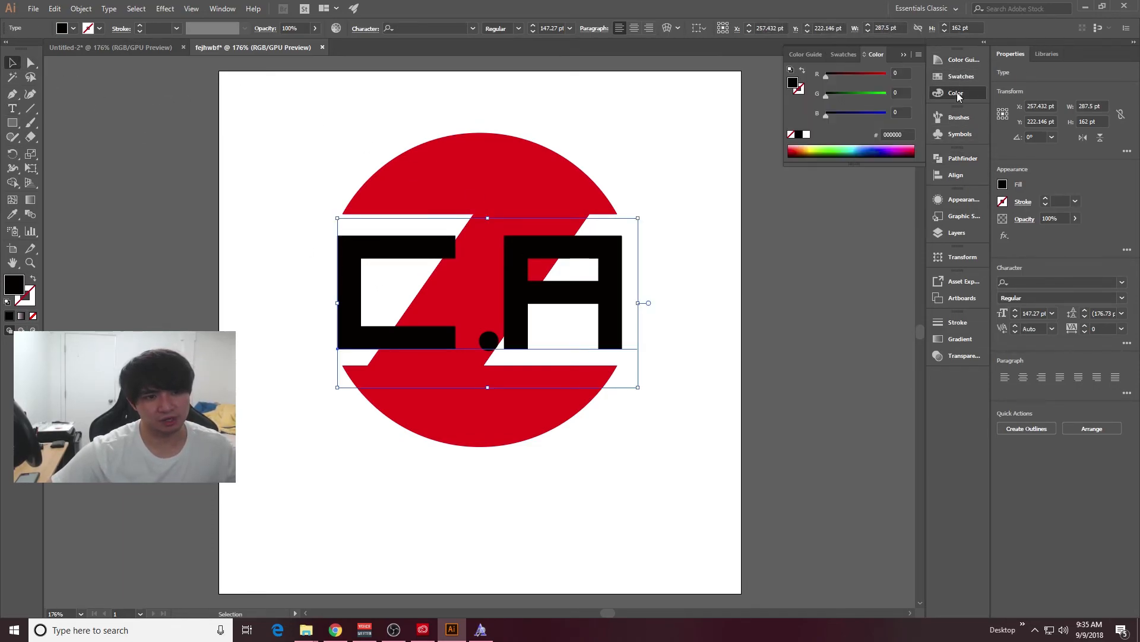
click(846, 54)
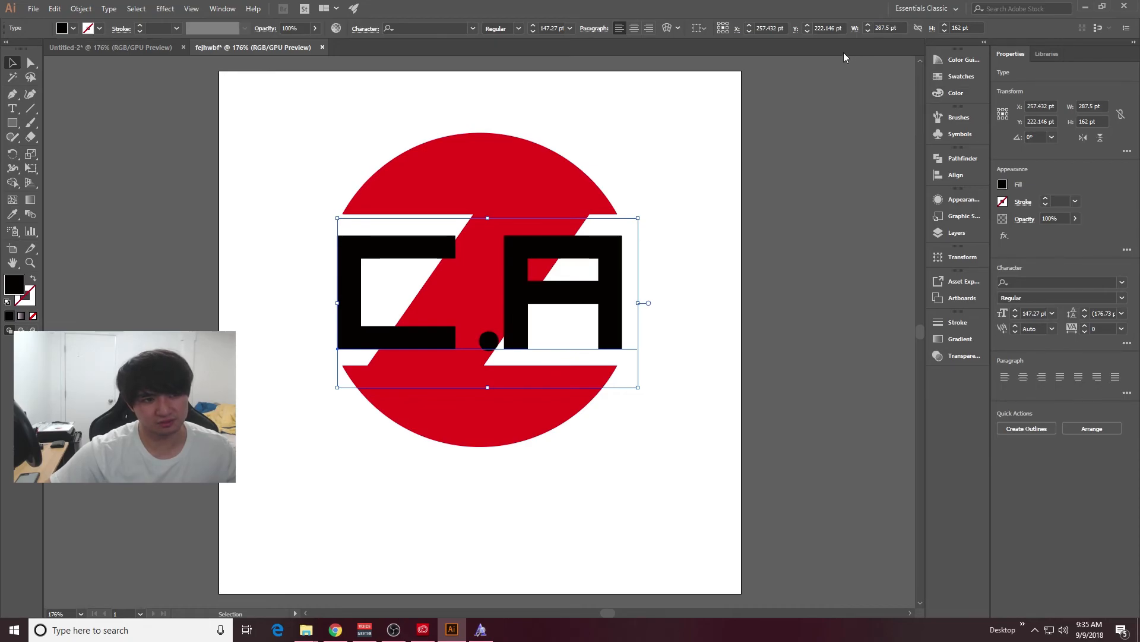
click(956, 95)
click(956, 79)
click(879, 112)
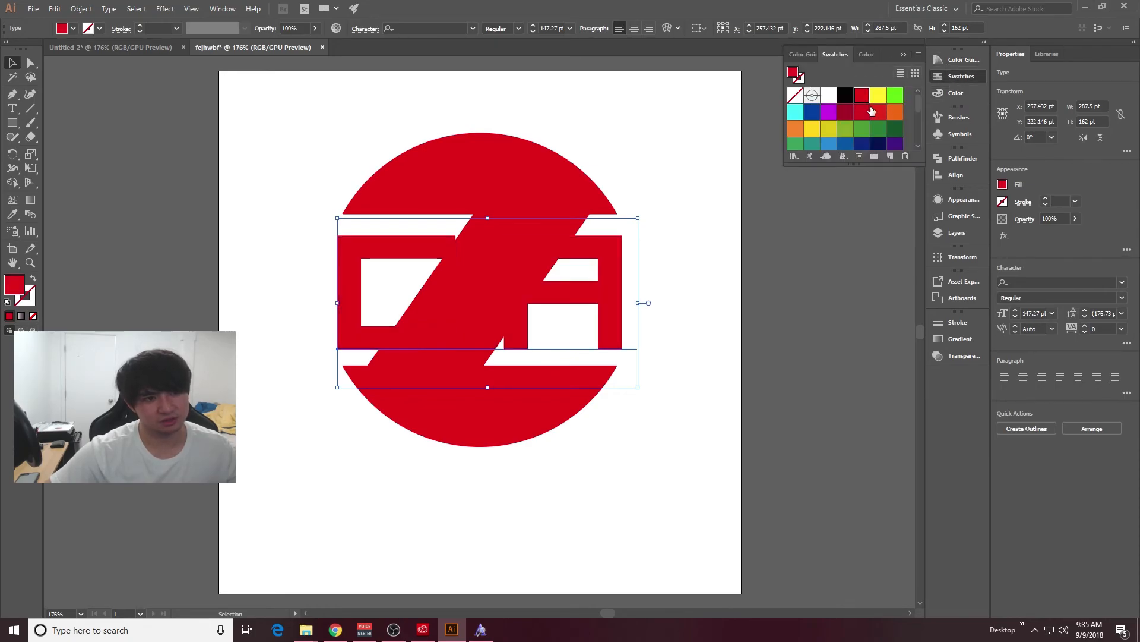
click(829, 128)
click(846, 96)
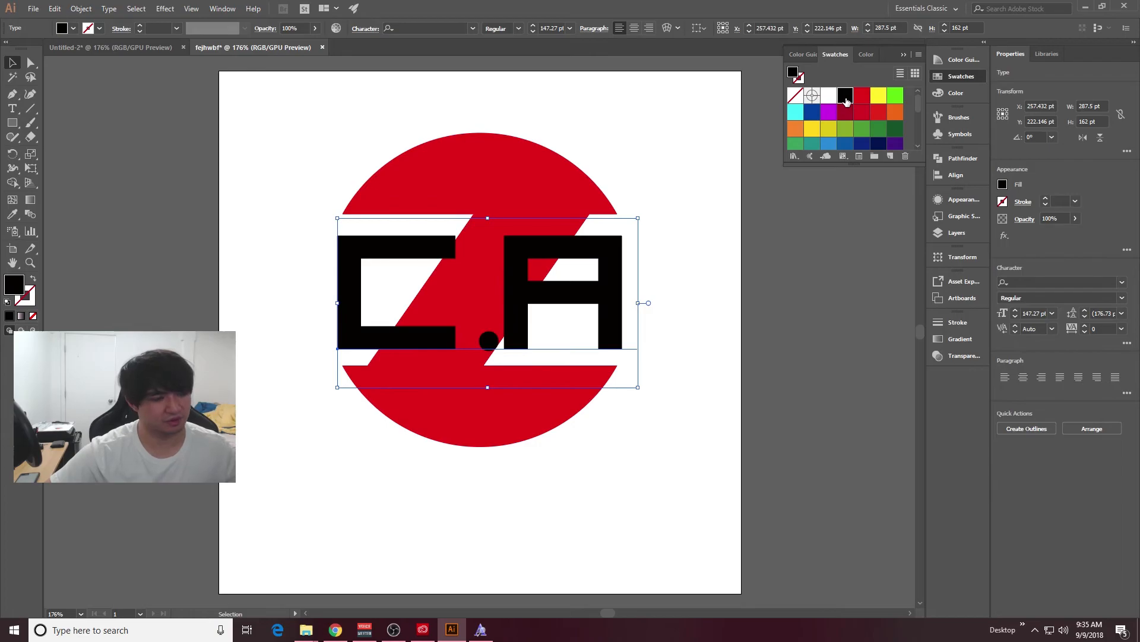
click(657, 170)
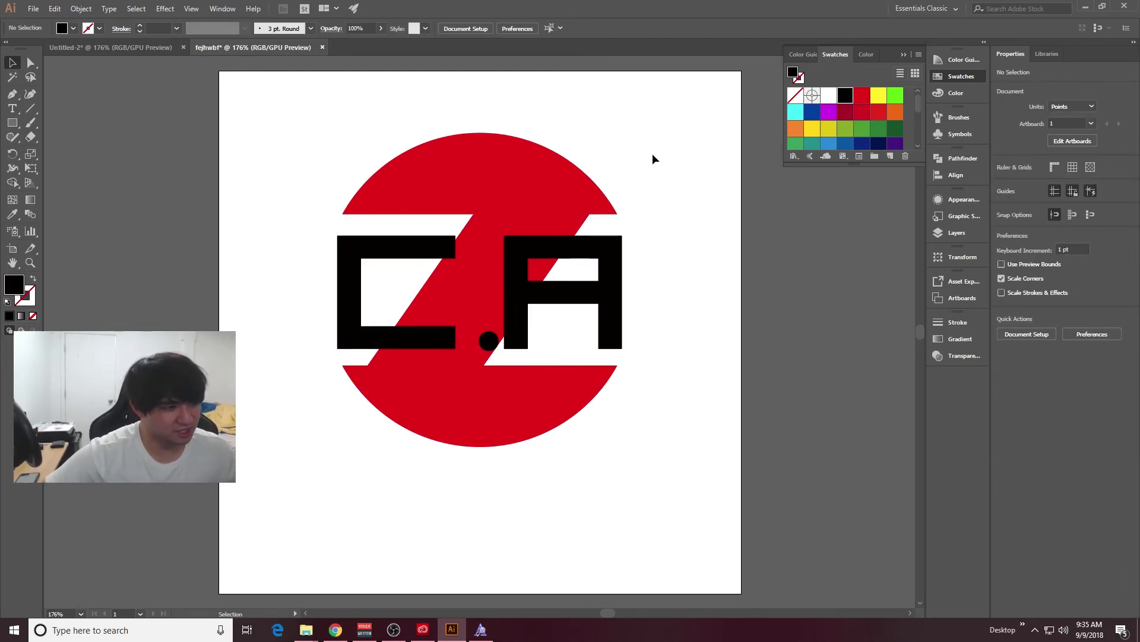
Try a linear white-to-black gradient fill on the Z-cut circle, adjusting its stops and midpoints for a sharper transition
click(524, 172)
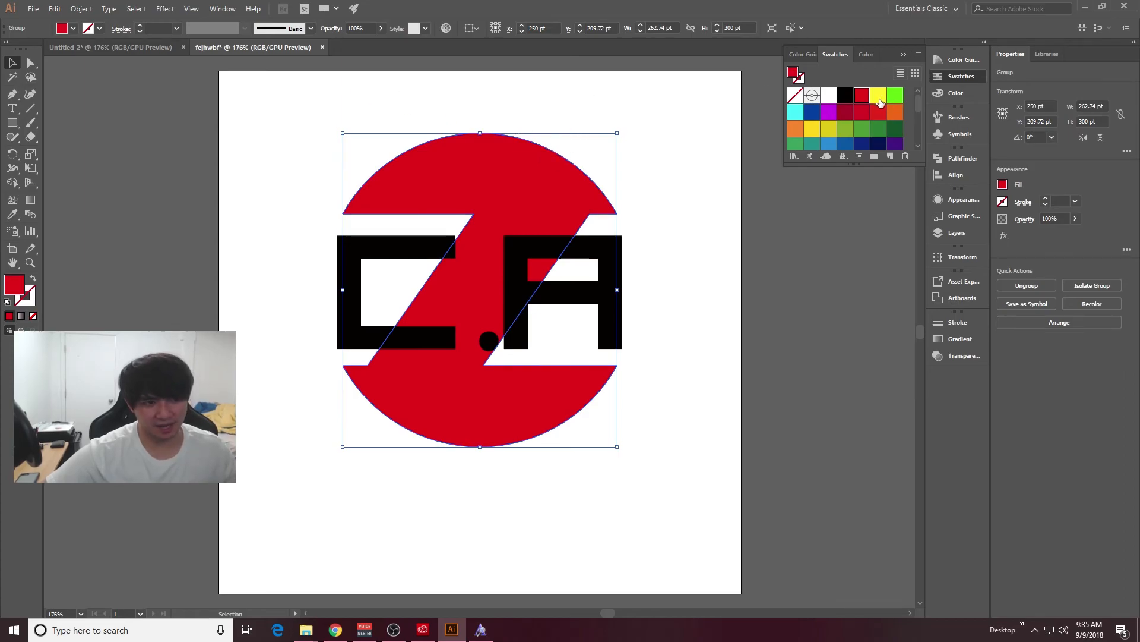
scroll(853, 104, down, 2)
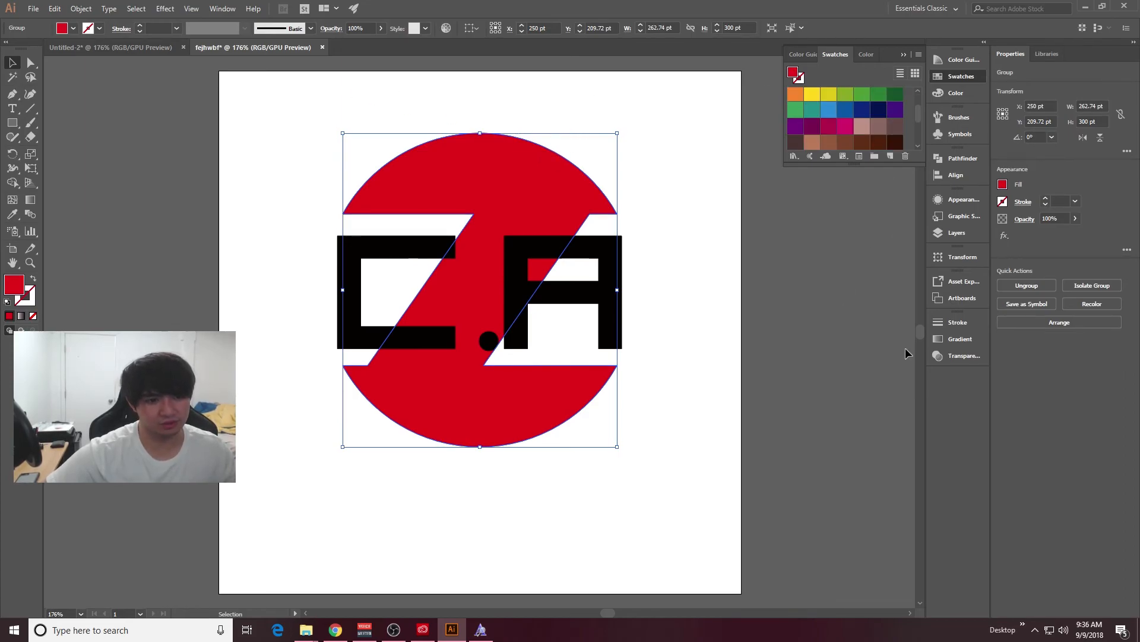
click(954, 340)
click(823, 403)
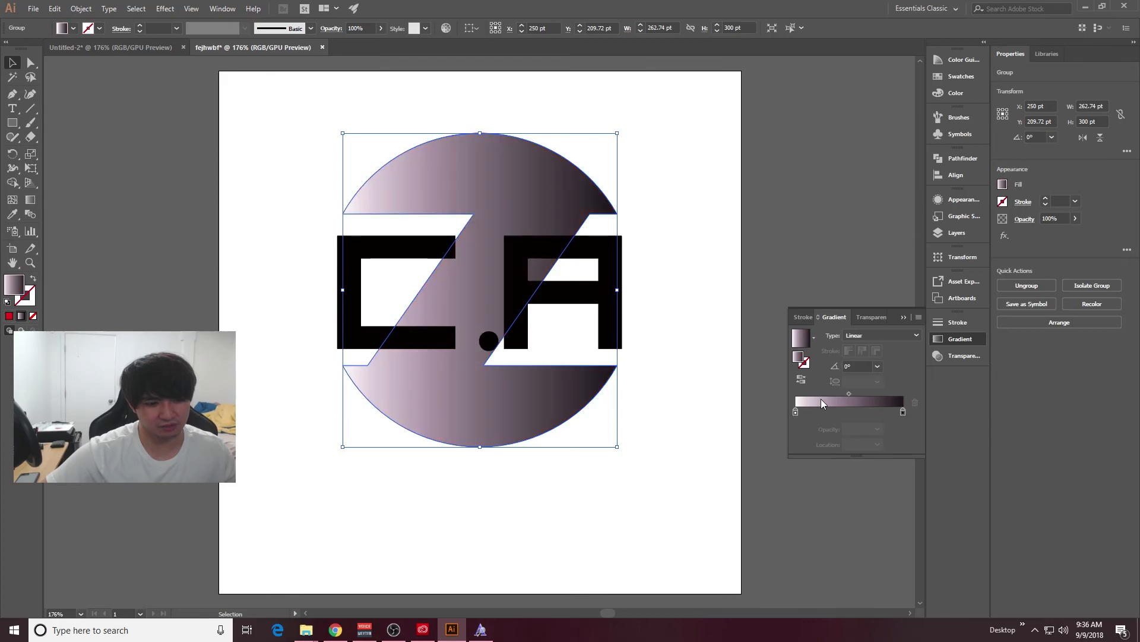
mouse_move(848, 393)
mouse_down()
mouse_move(860, 393)
mouse_move(847, 406)
mouse_move(828, 394)
mouse_move(843, 393)
mouse_move(807, 394)
mouse_move(829, 394)
mouse_up()
click(902, 411)
click(842, 410)
click(876, 393)
Lower the opacity of the Z-cut circle group to 88%
click(959, 355)
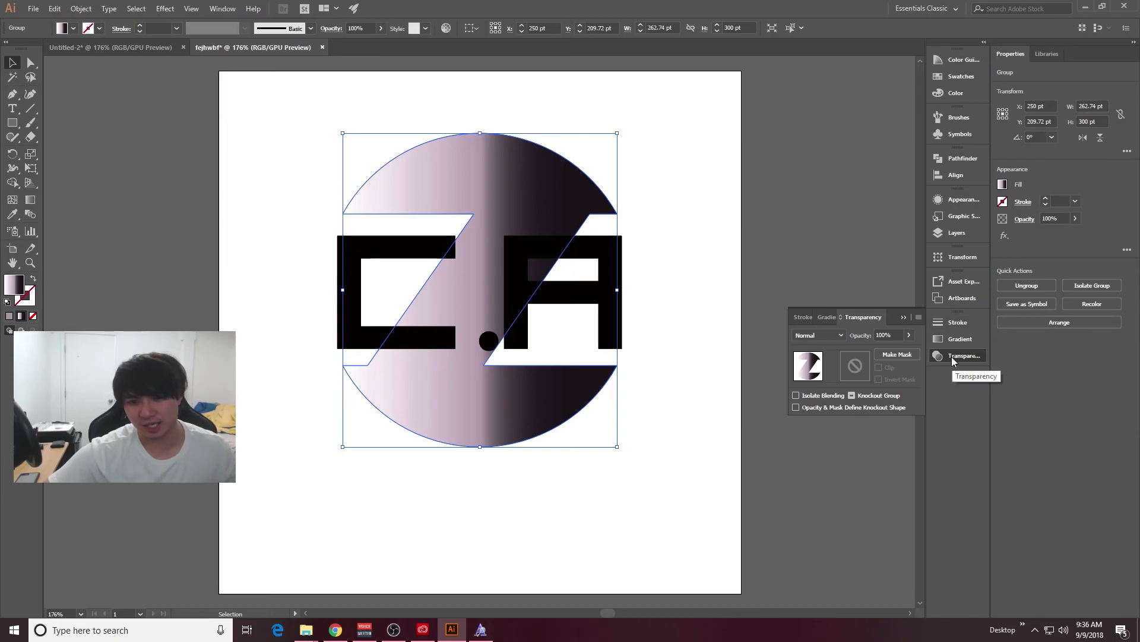
click(909, 335)
mouse_move(906, 353)
mouse_down()
mouse_move(859, 351)
mouse_move(901, 351)
mouse_up()
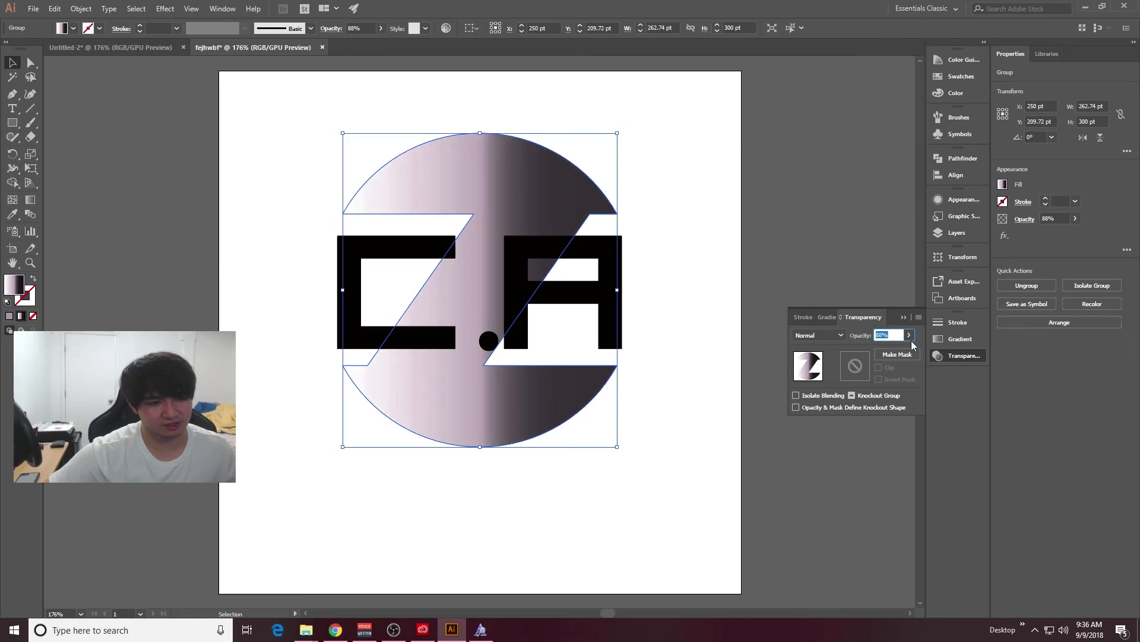
Fill the Z-cut circle with the blue swirling leaf pattern swatch and deselect it
click(965, 322)
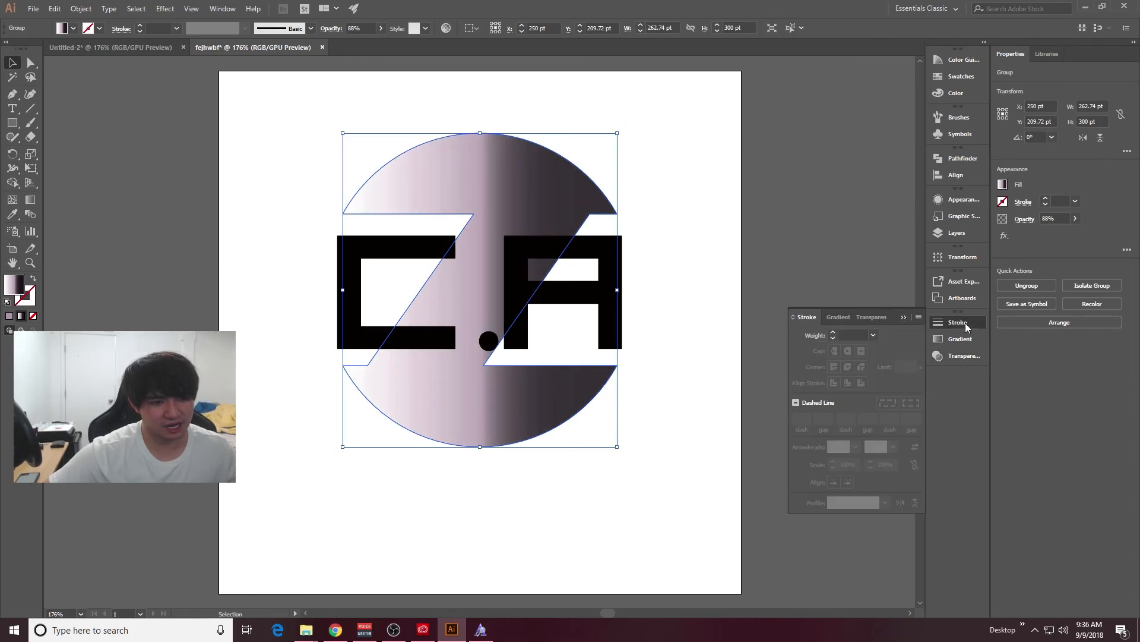
click(953, 60)
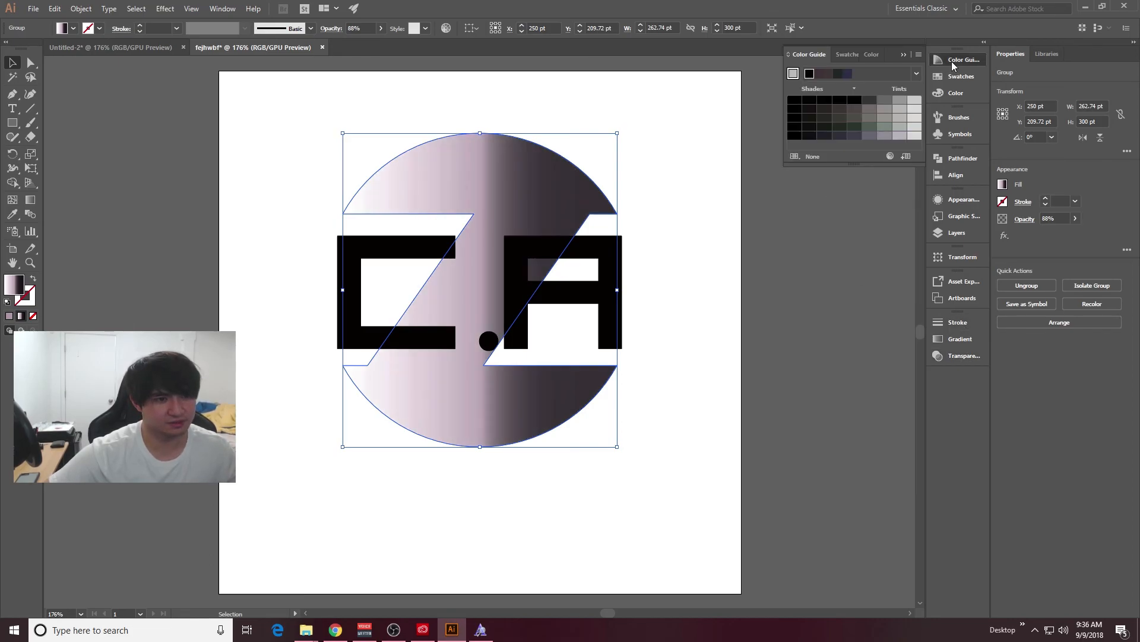
click(847, 54)
click(832, 120)
scroll(834, 119, down, 3)
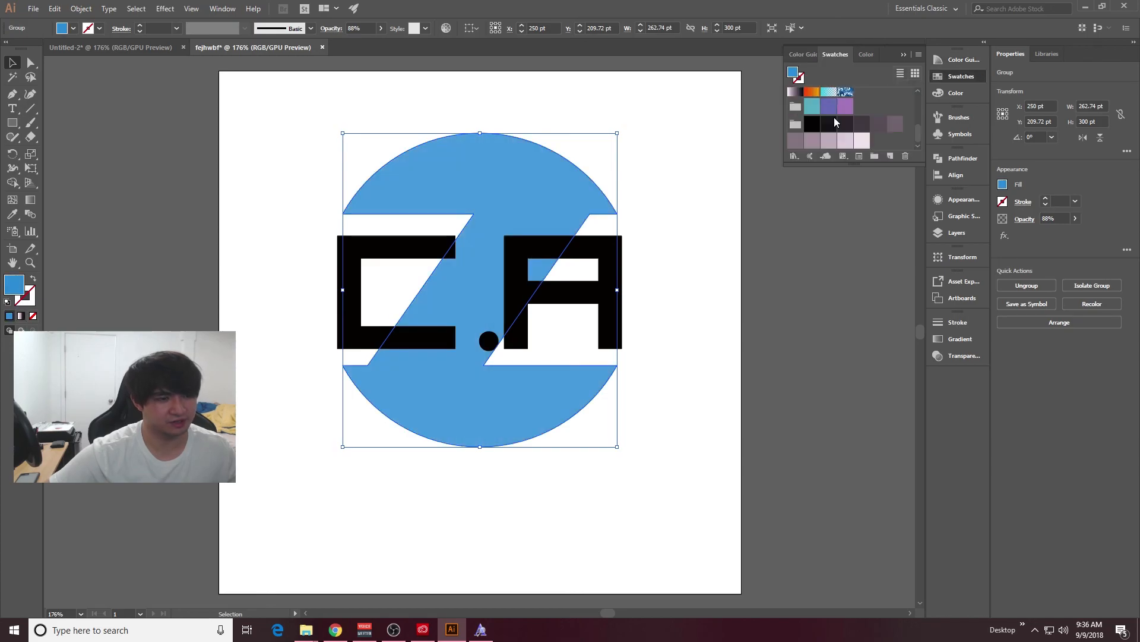
click(828, 123)
click(845, 91)
click(668, 184)
Change the fill of the C.A text to the bright red swatch and deselect it
click(612, 261)
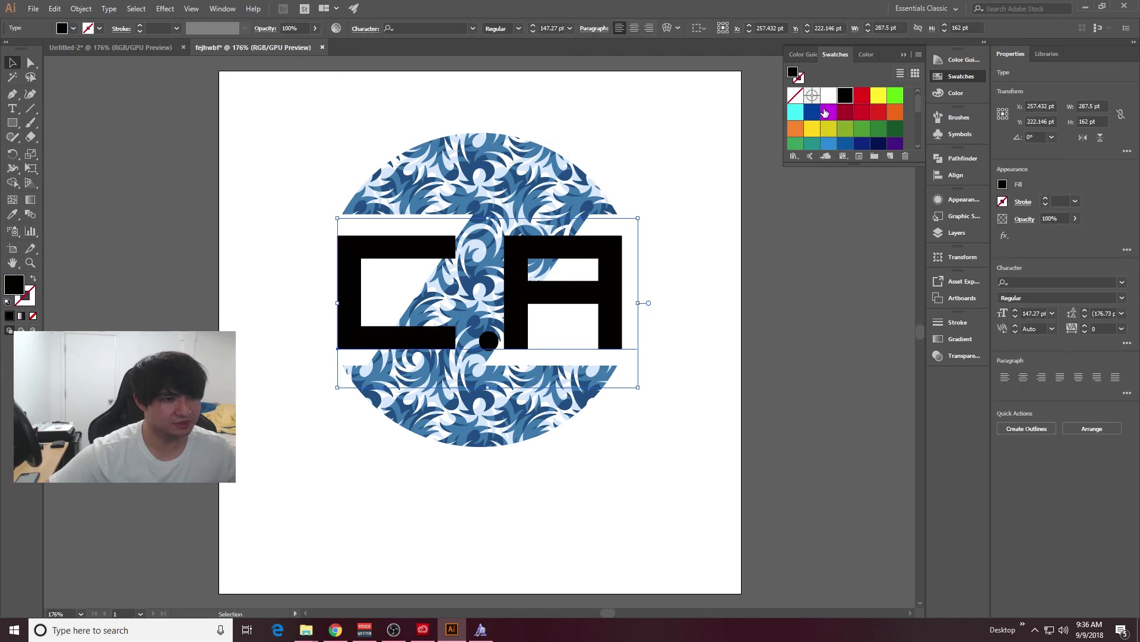
click(862, 96)
click(701, 162)
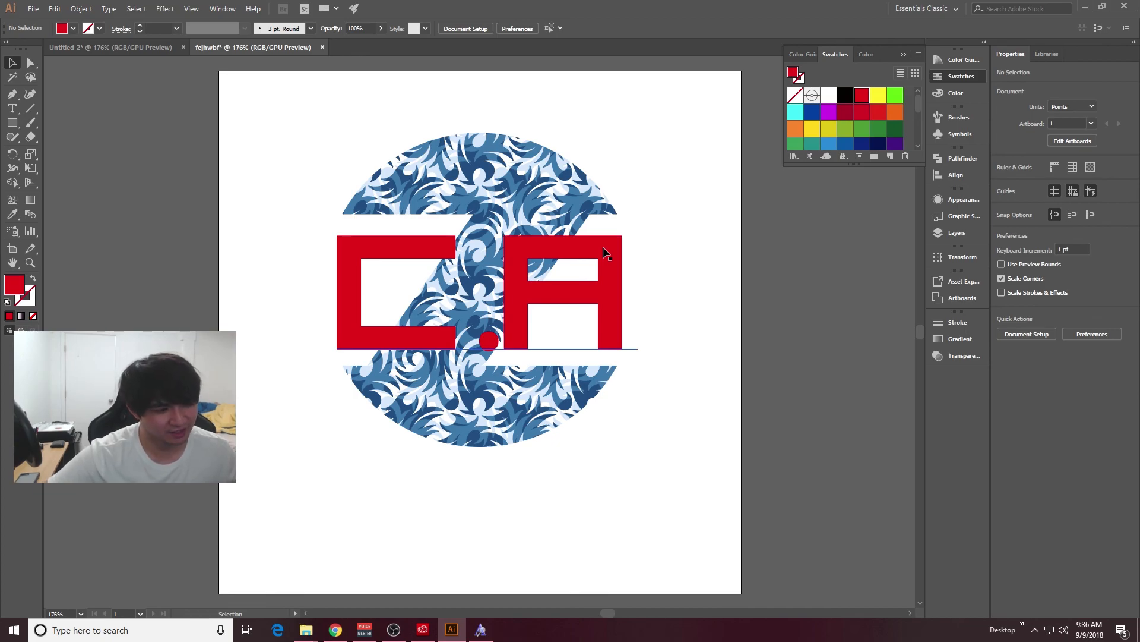
Select all of the artwork and activate the Mesh tool
key(ctrl+a)
key(u)
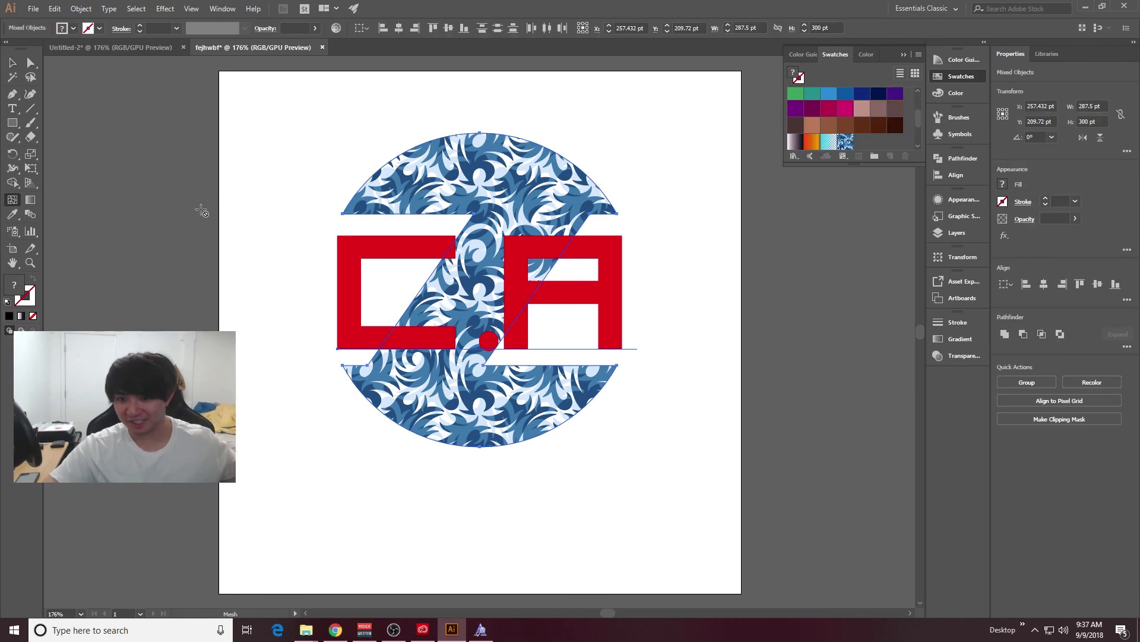